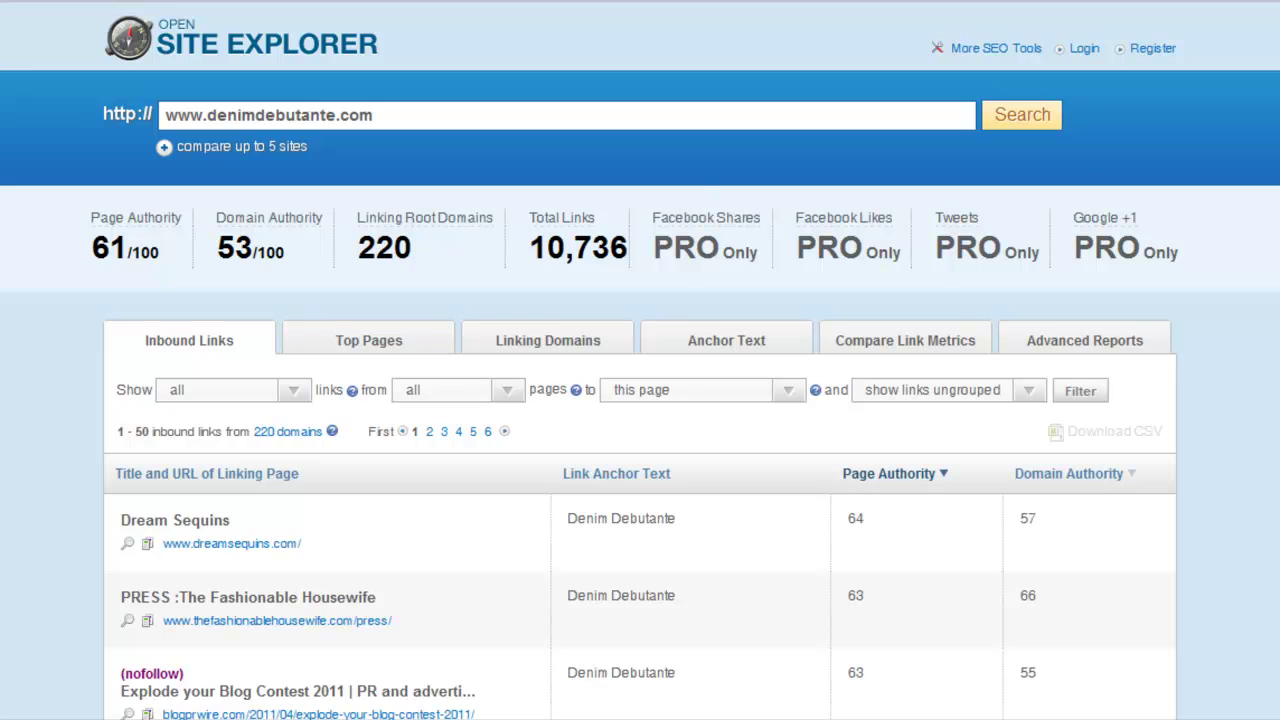
scroll(62, 206, "down", 2)
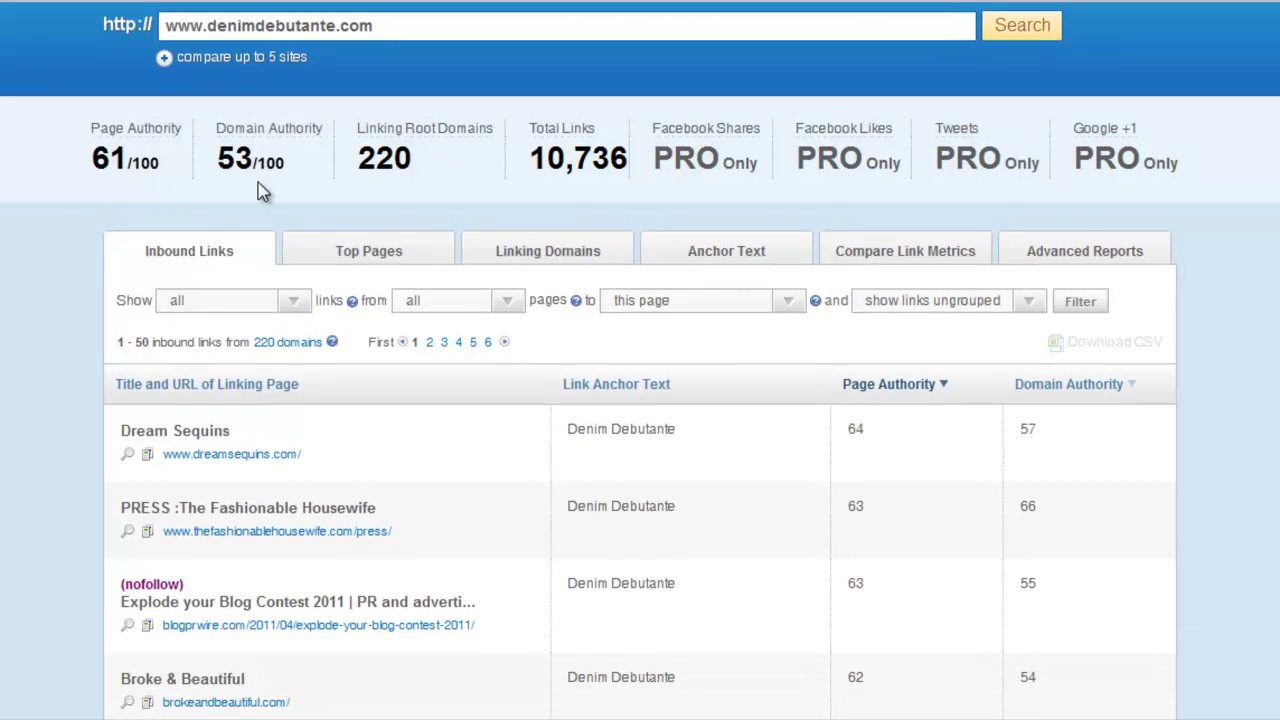
left_click(383, 249)
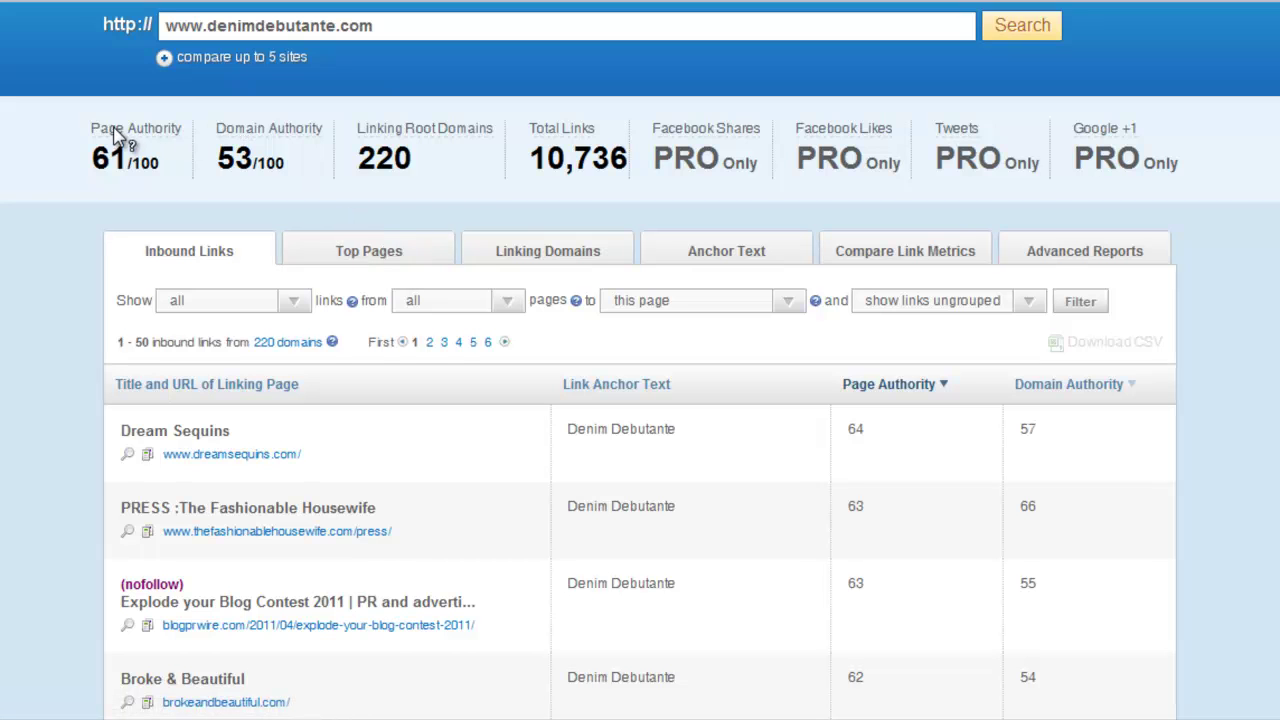
mouse_move(118, 133)
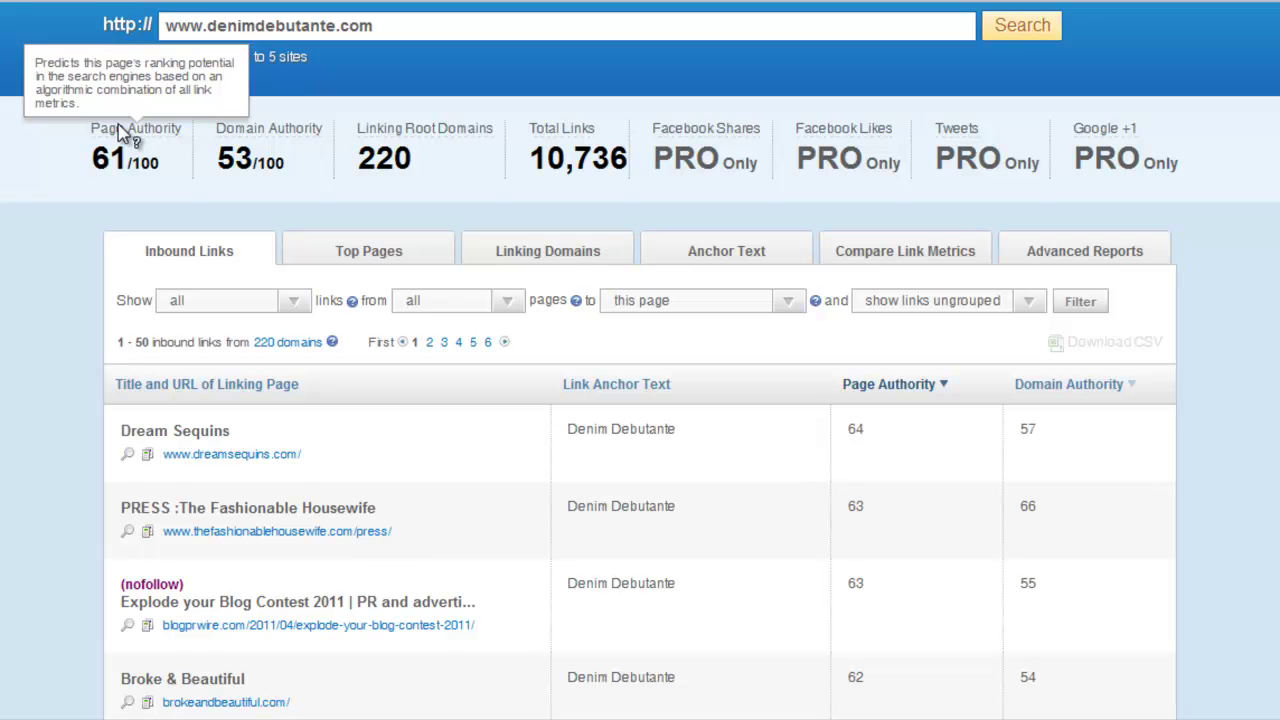
mouse_move(283, 144)
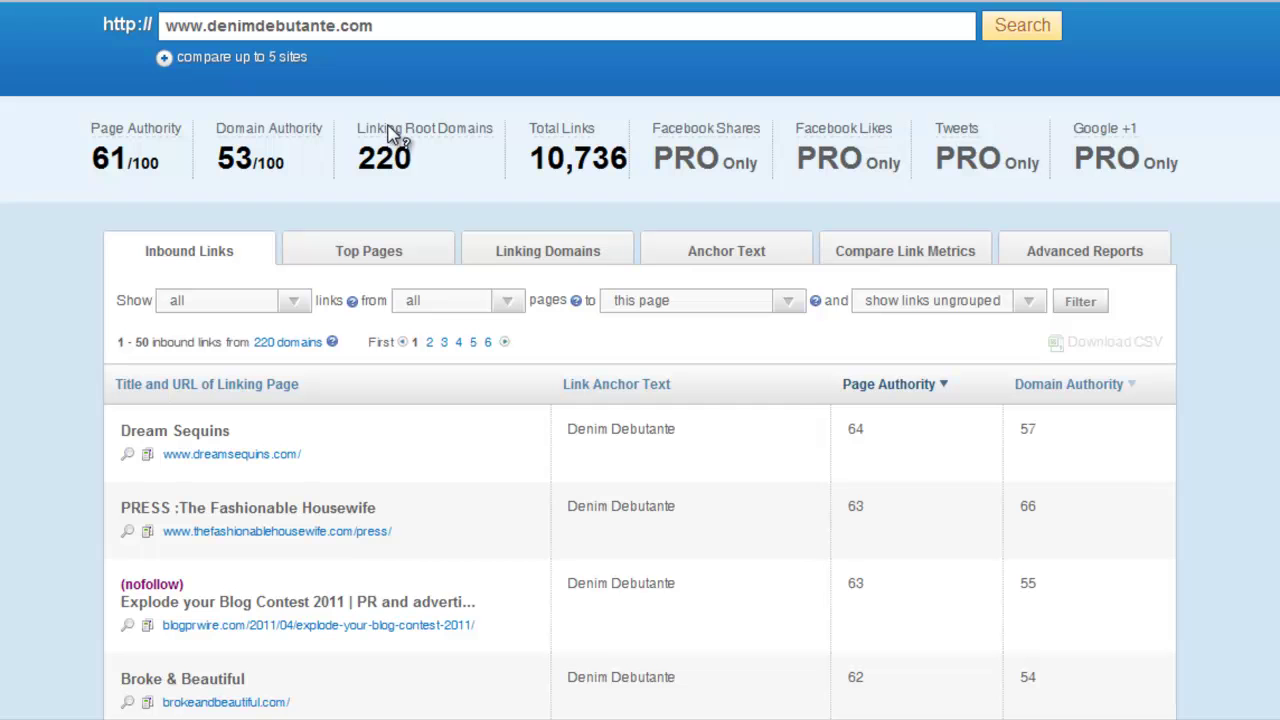
mouse_move(395, 134)
mouse_move(570, 136)
mouse_move(870, 153)
scroll(8, 250, "down", 3)
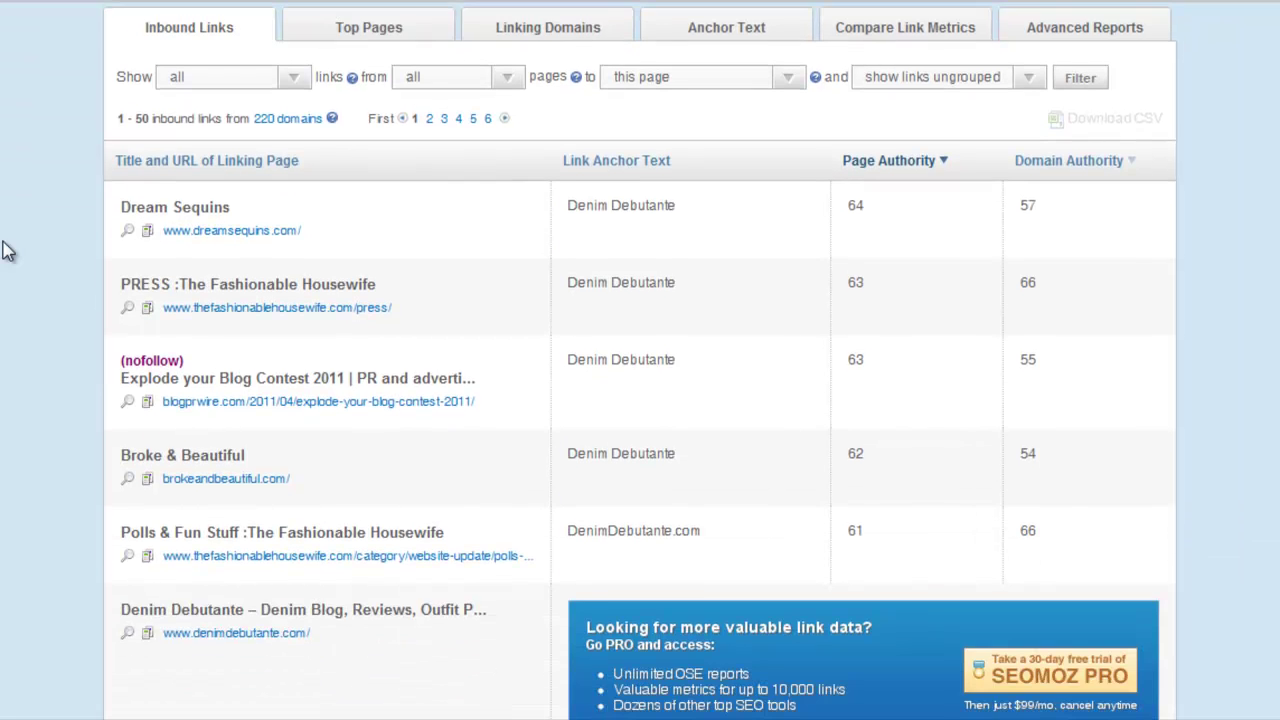
scroll(8, 250, "down", 1)
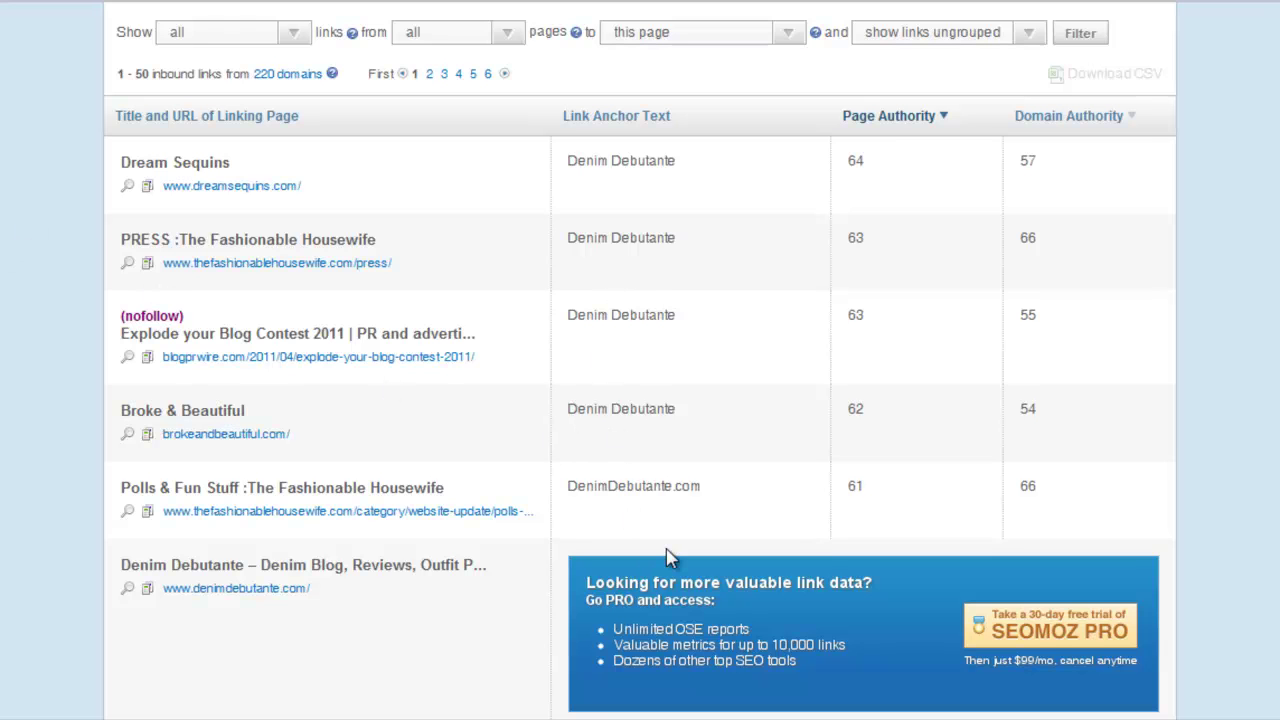
scroll(668, 558, "down", 1)
scroll(668, 558, "down", 4)
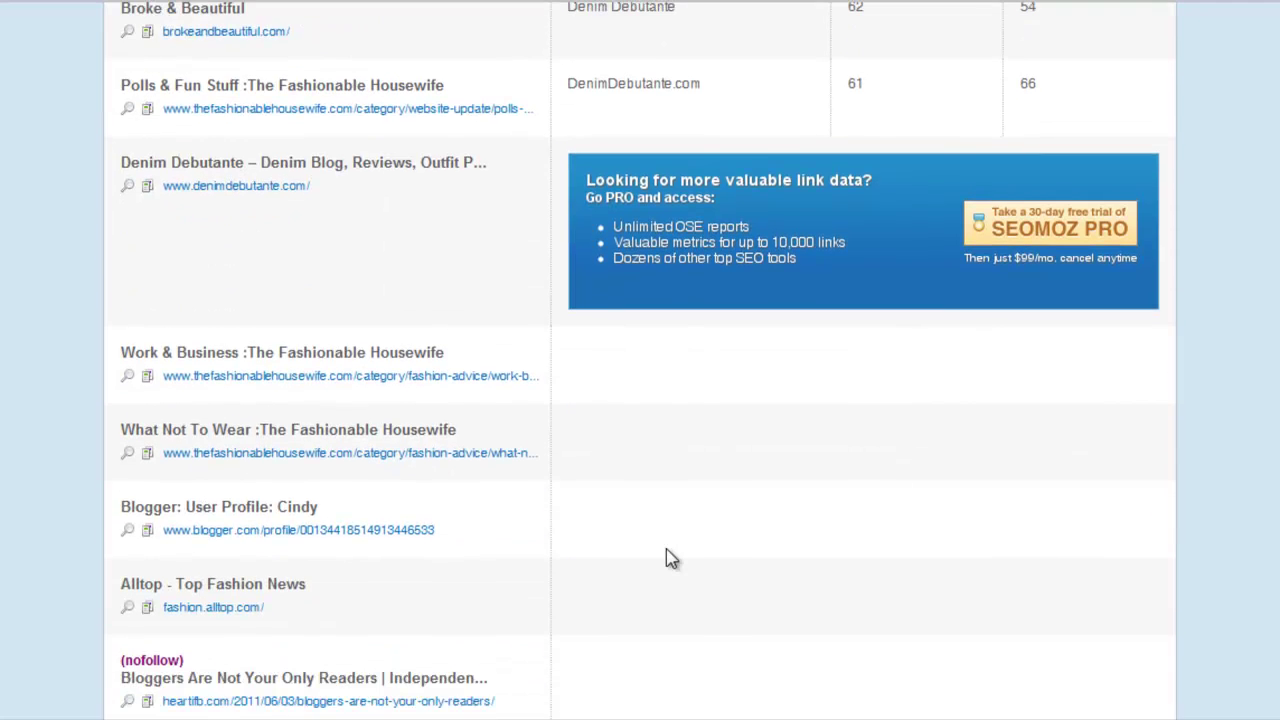
scroll(670, 558, "down", 6)
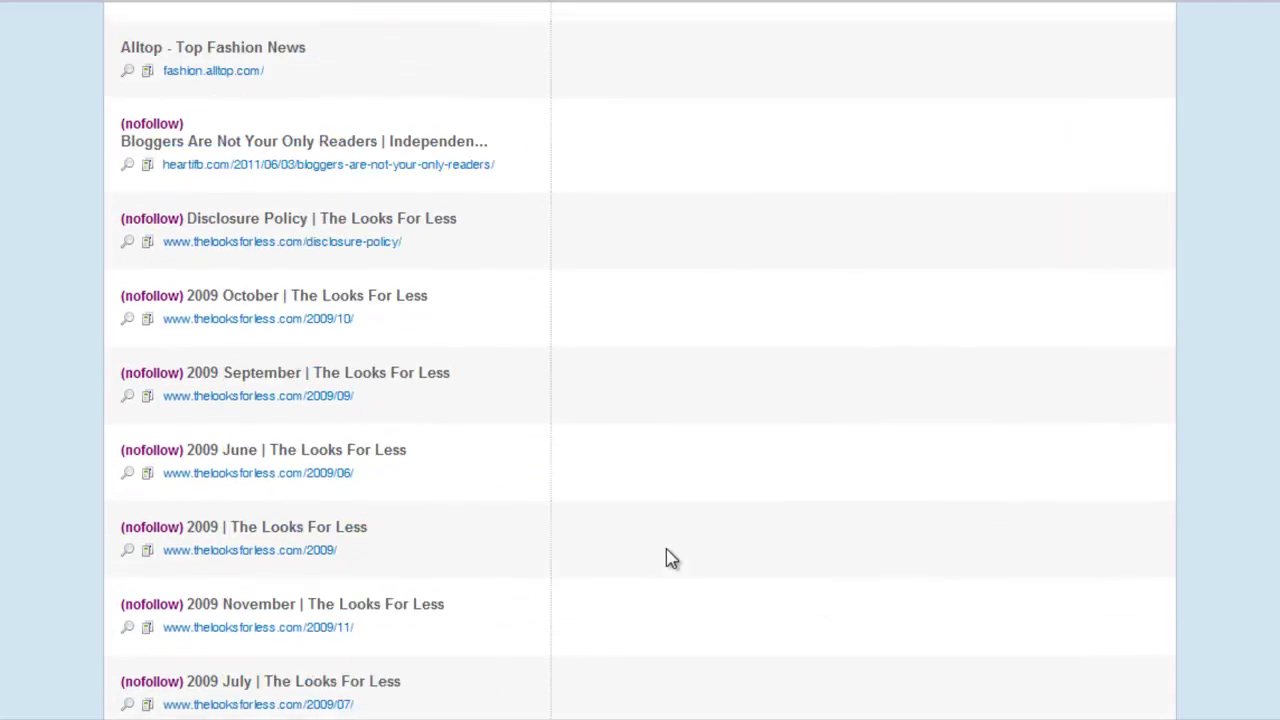
scroll(670, 558, "down", 5)
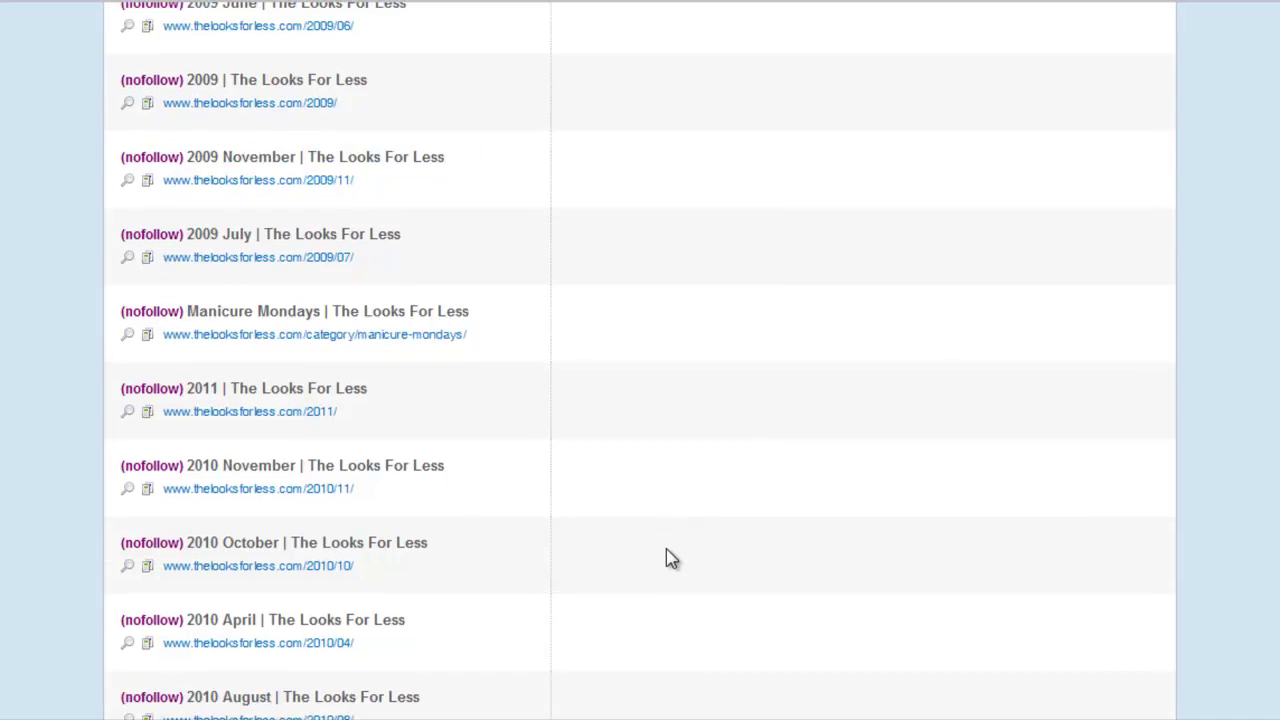
scroll(668, 558, "down", 6)
scroll(668, 558, "up", 5)
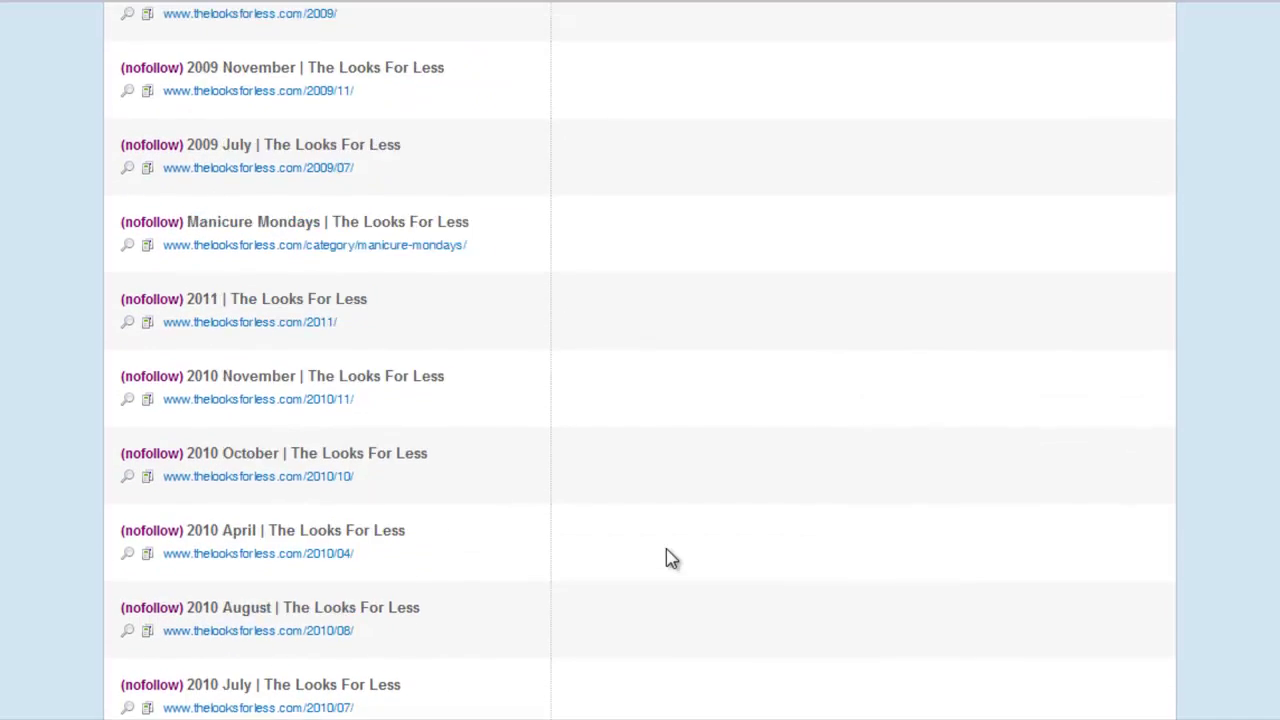
scroll(670, 558, "up", 17)
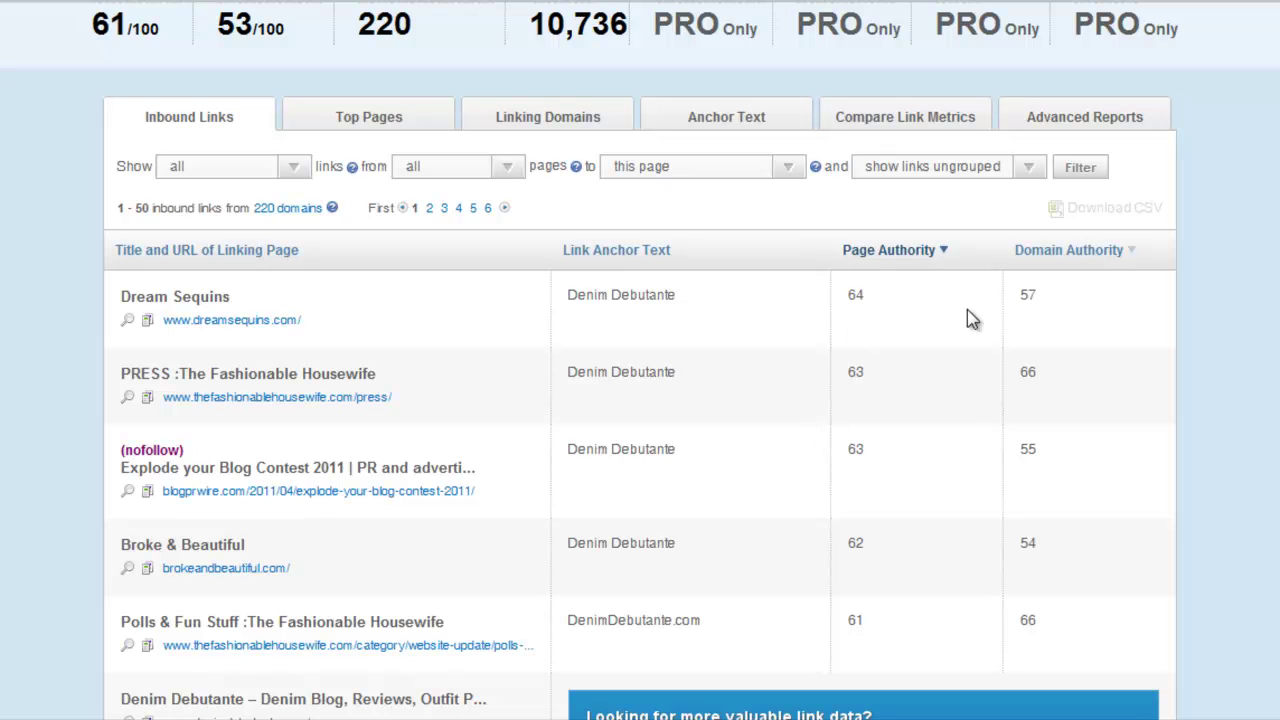
Bring up the Top Pages report, led by the homepage at Page Authority 61, and scroll through it.
left_click(388, 115)
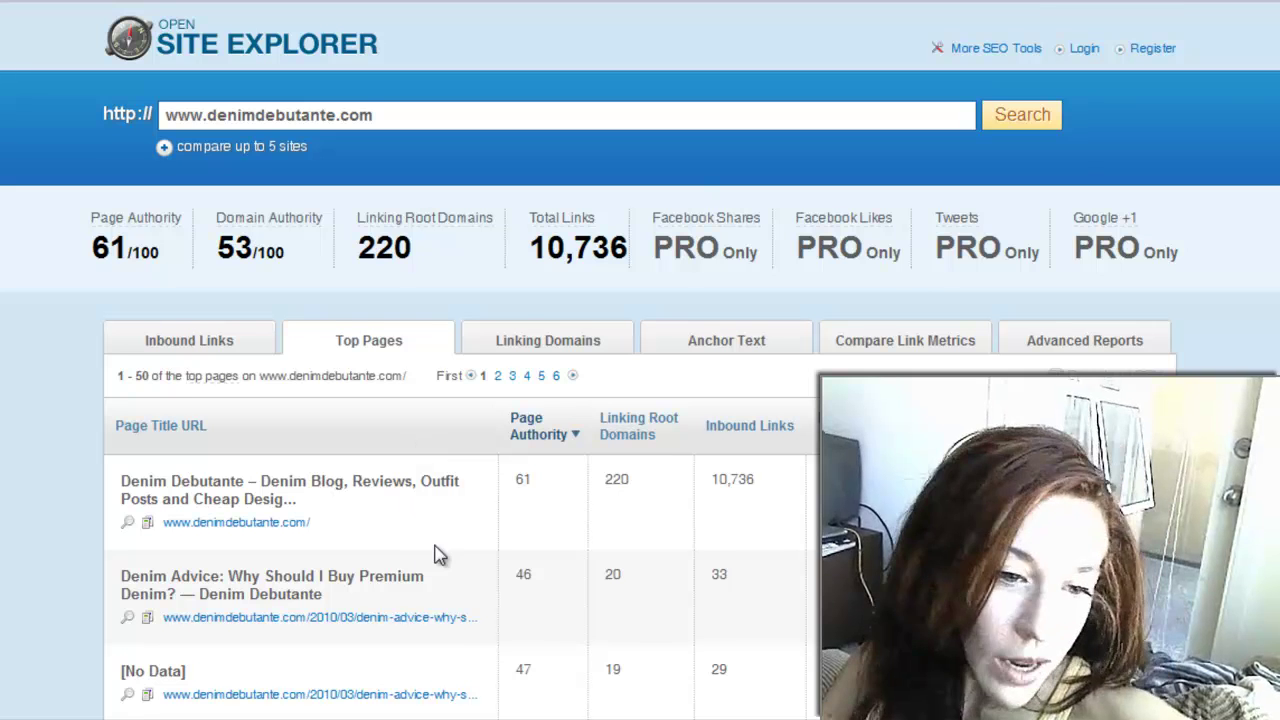
scroll(436, 551, "down", 3)
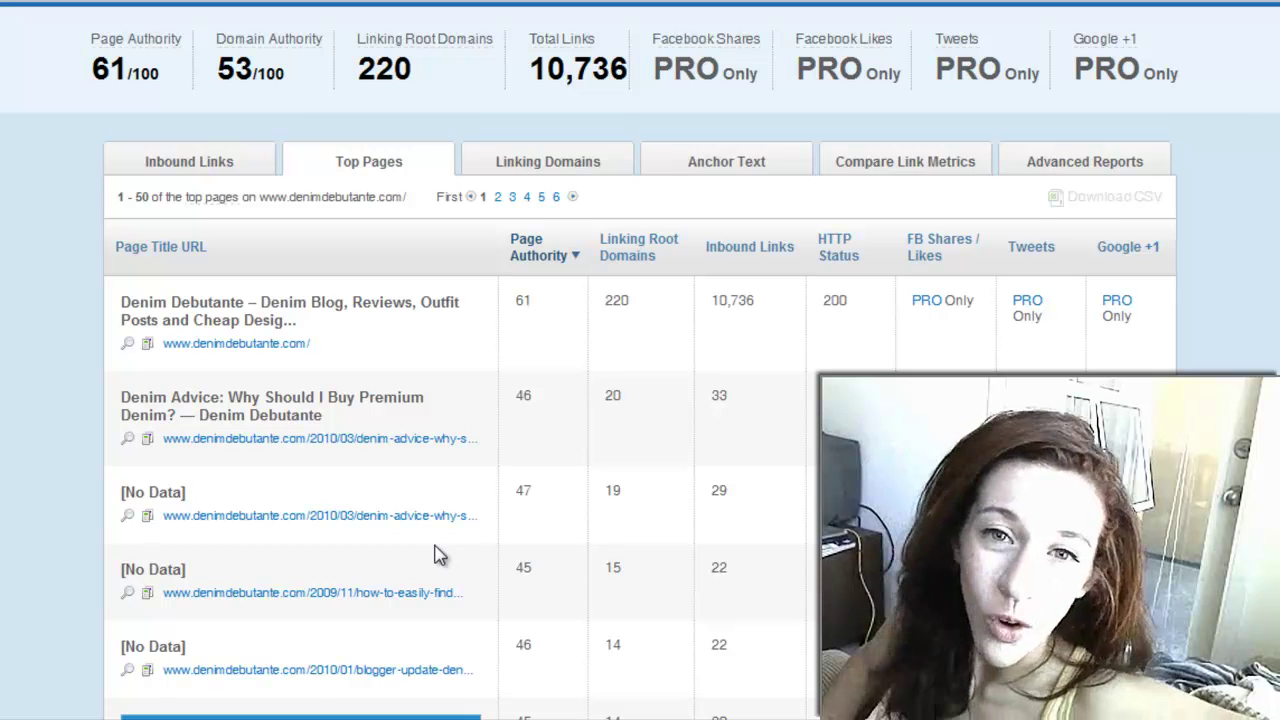
scroll(437, 555, "up", 3)
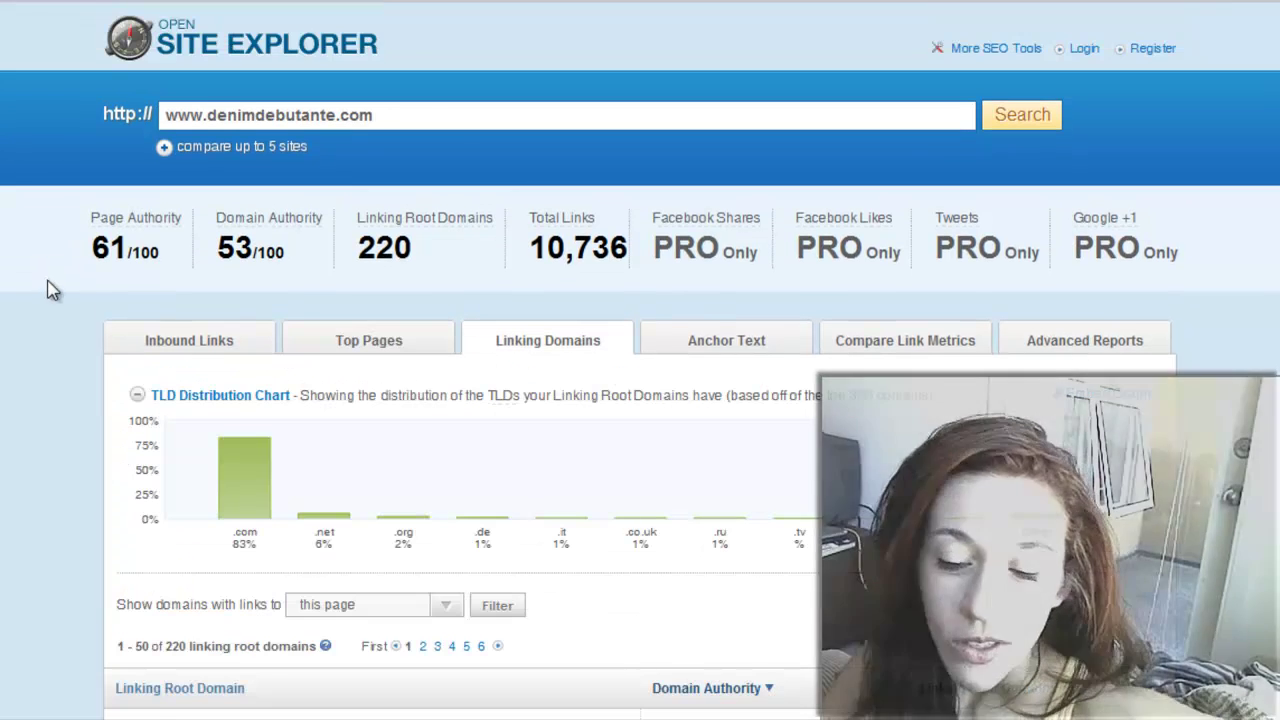
scroll(55, 292, "down", 3)
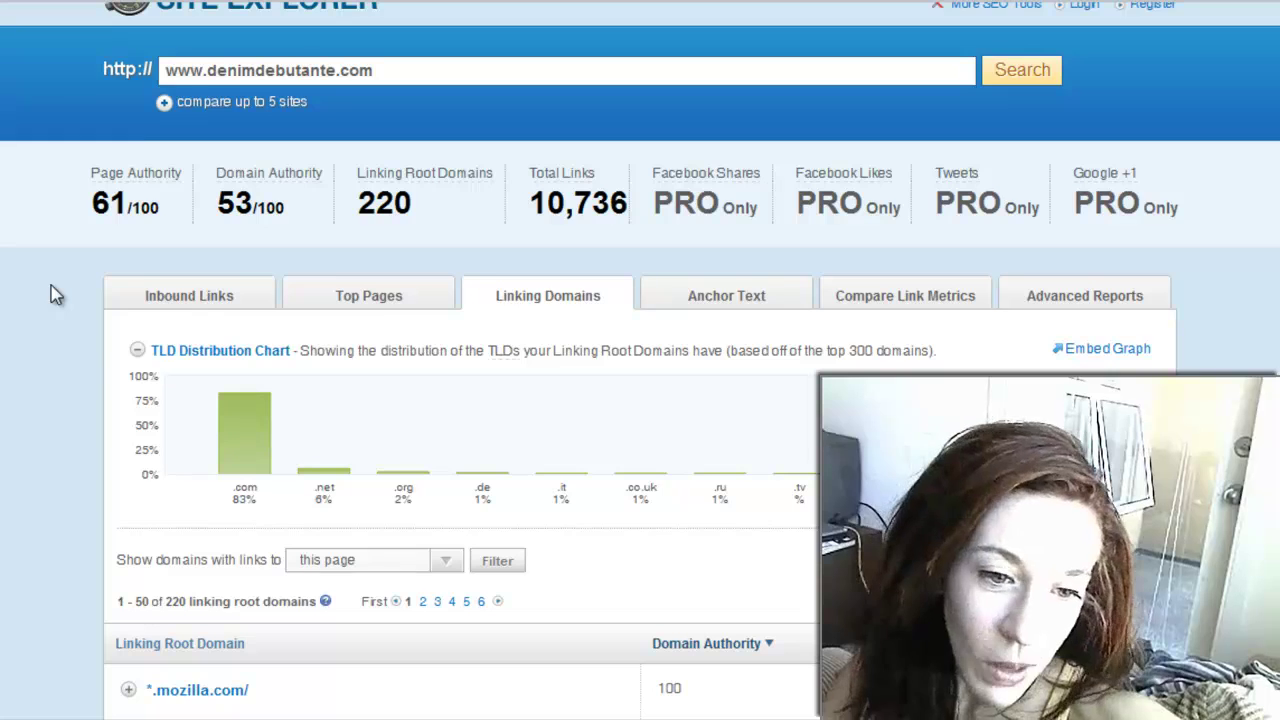
scroll(55, 292, "down", 2)
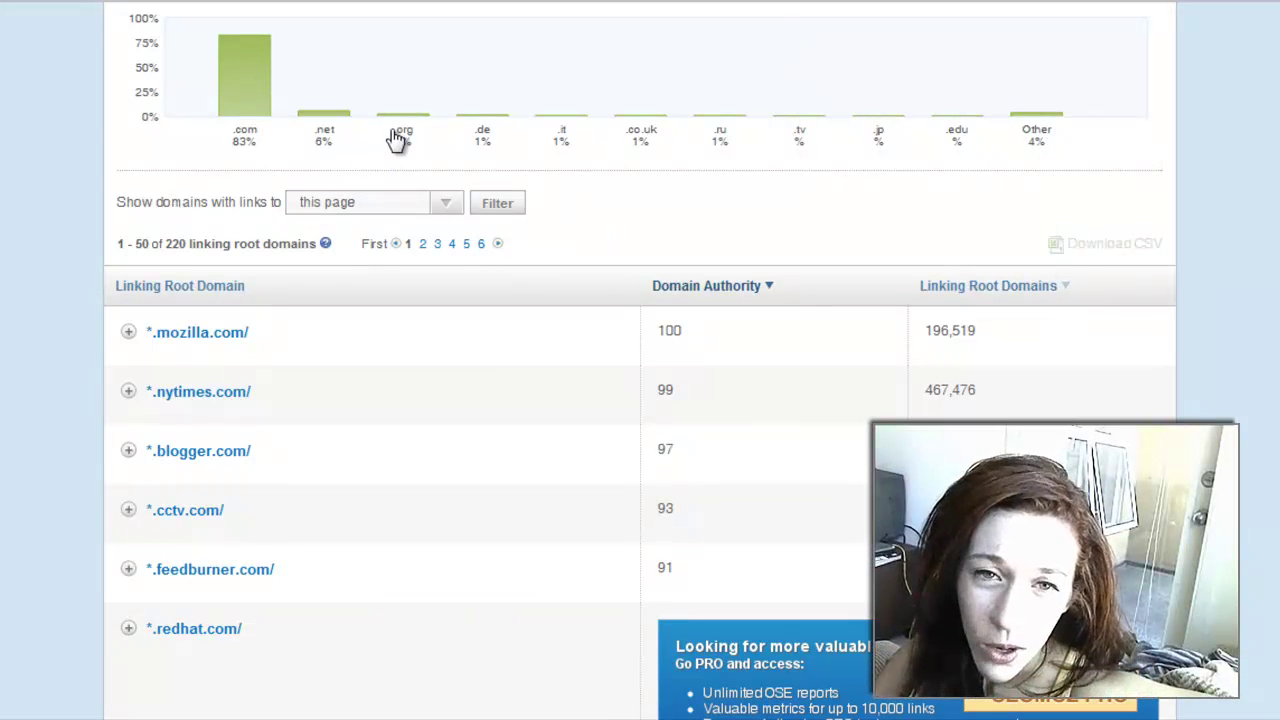
scroll(394, 144, "up", 2)
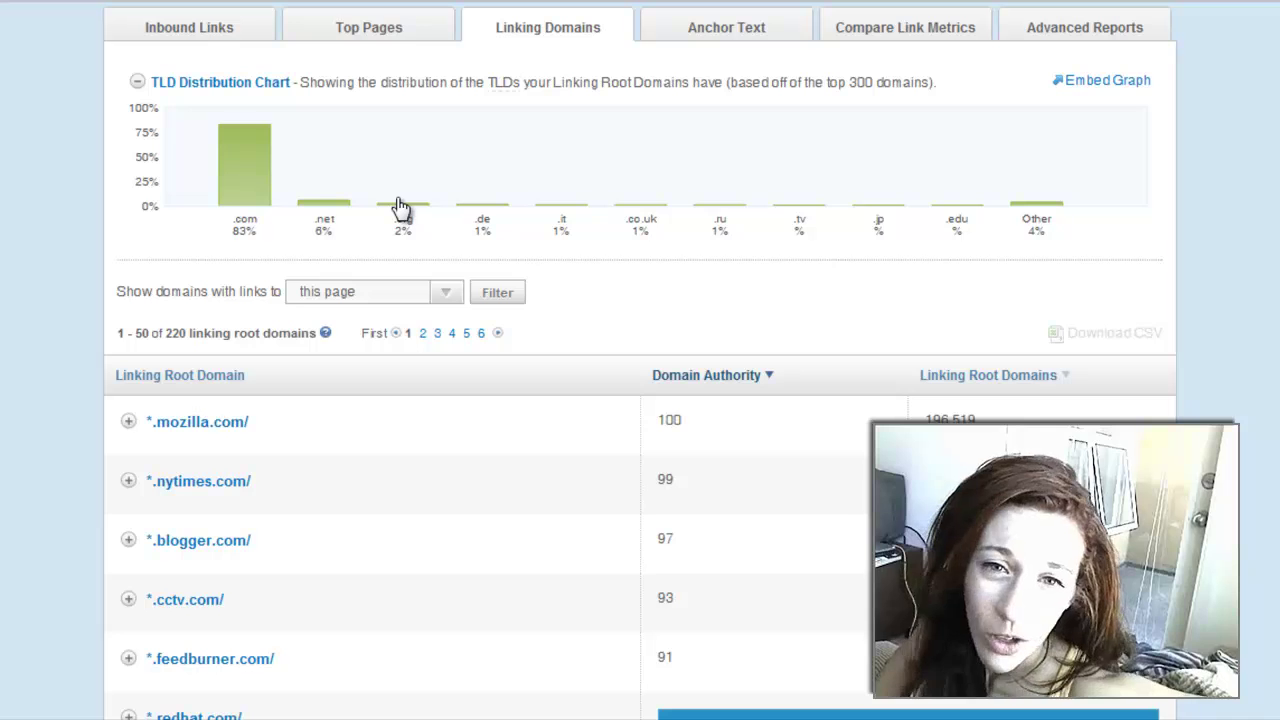
left_click(702, 27)
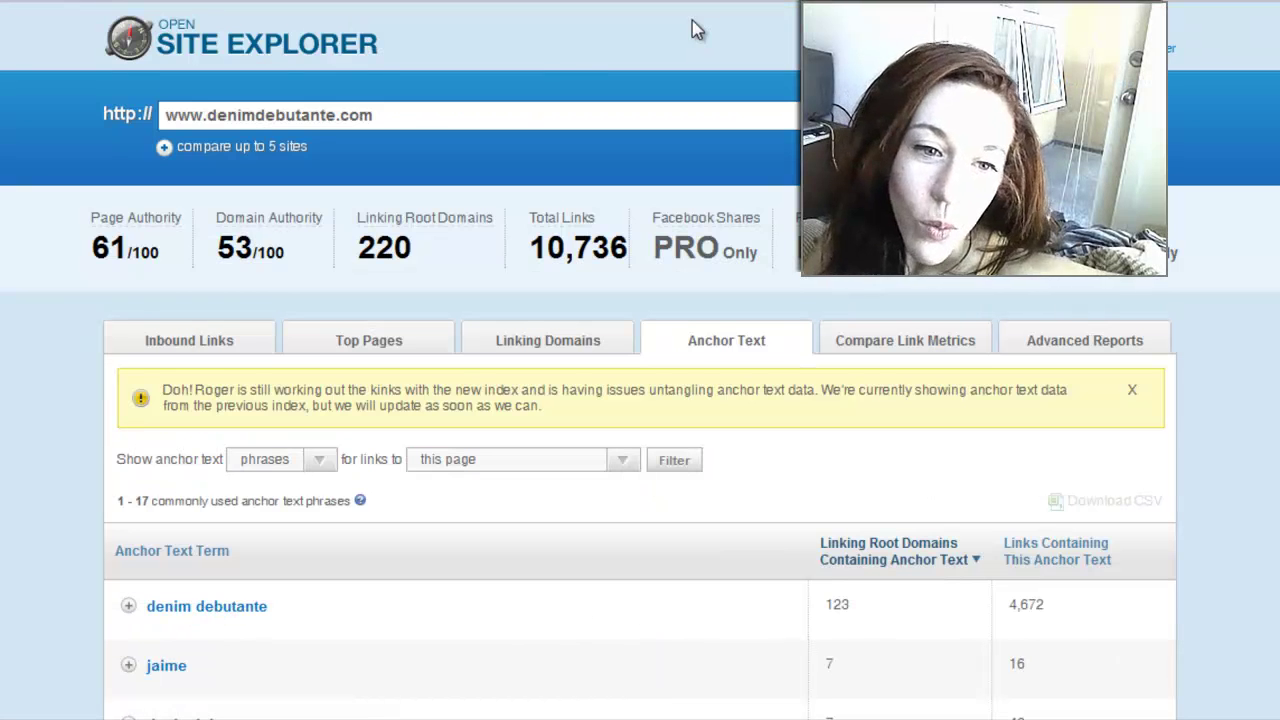
scroll(808, 310, "down", 2)
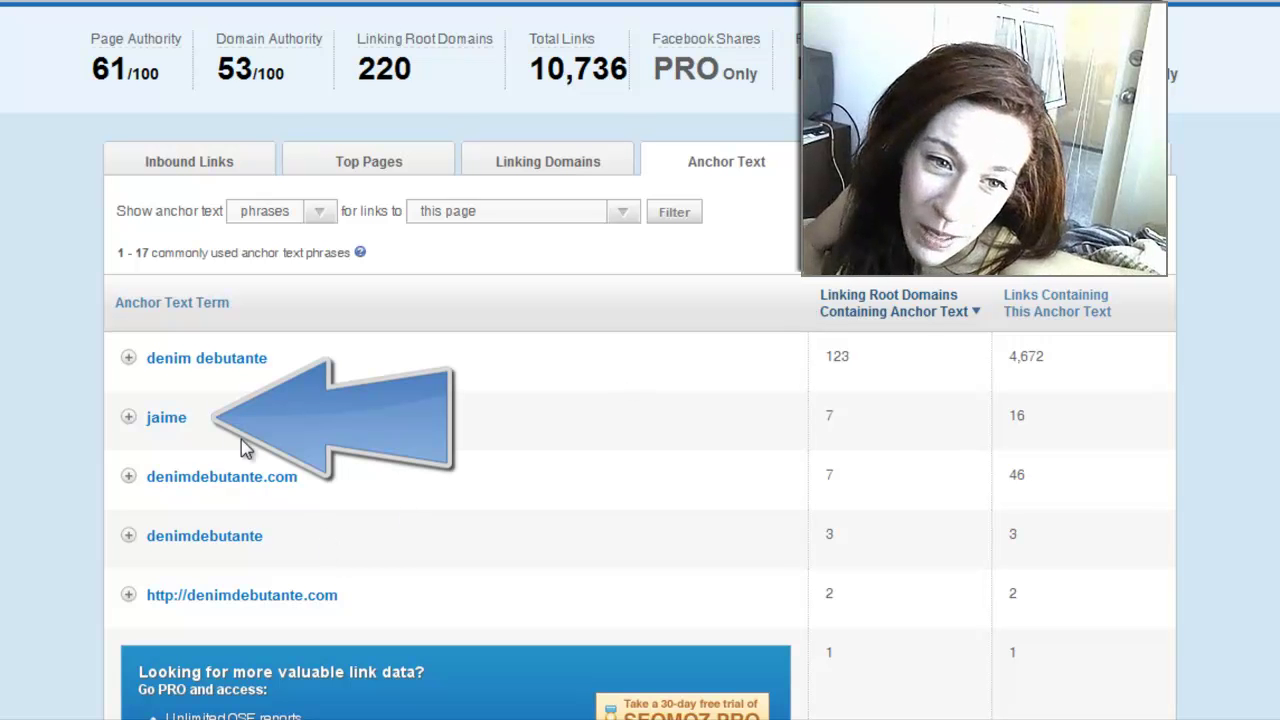
left_click(128, 420)
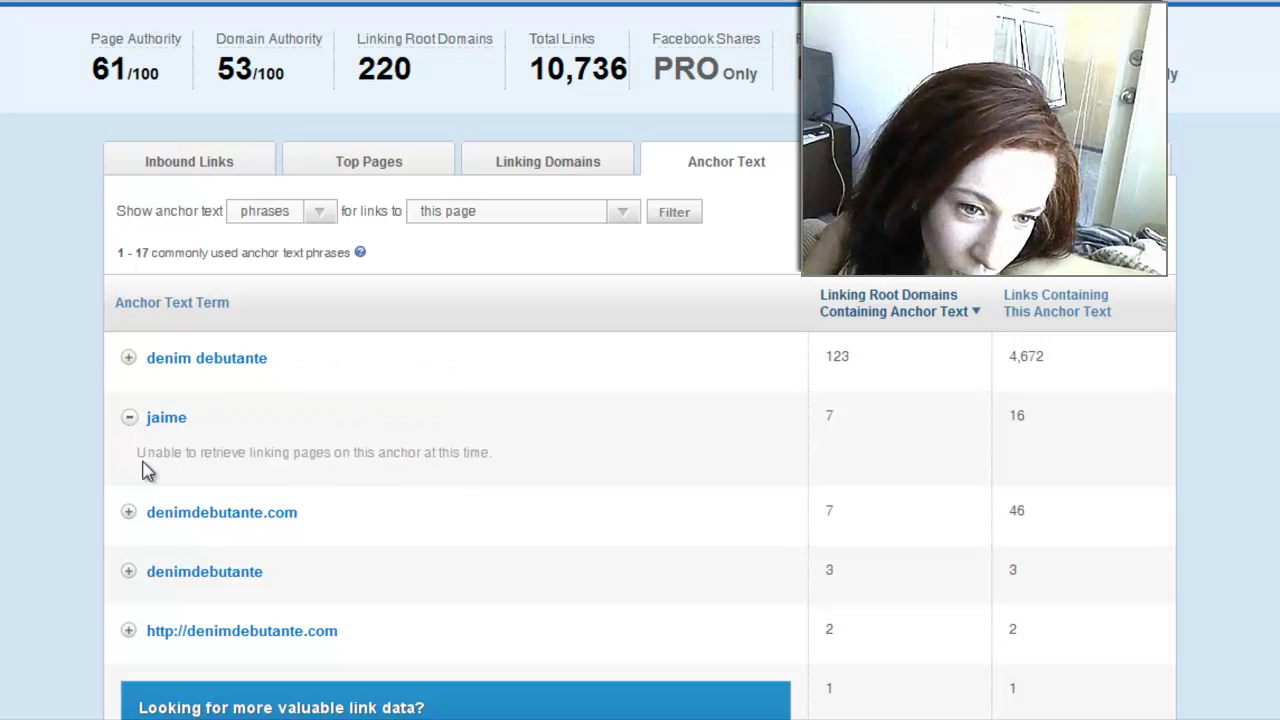
left_click(129, 360)
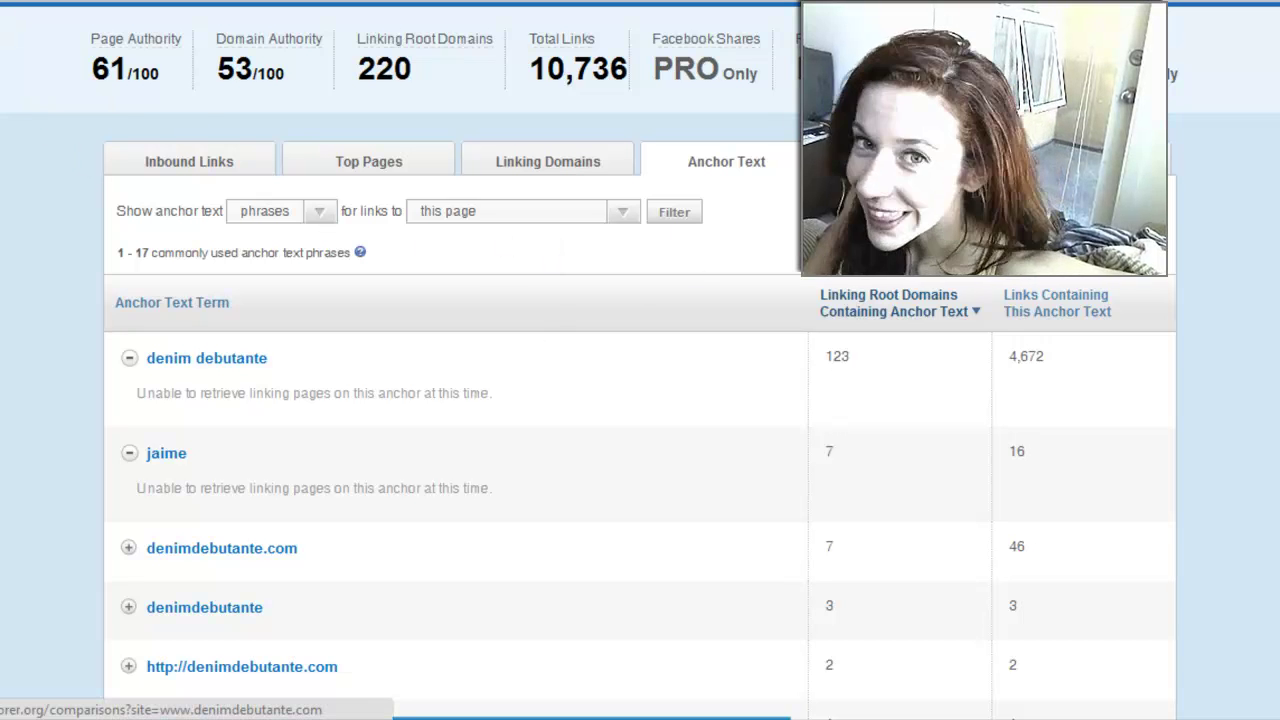
left_click(905, 161)
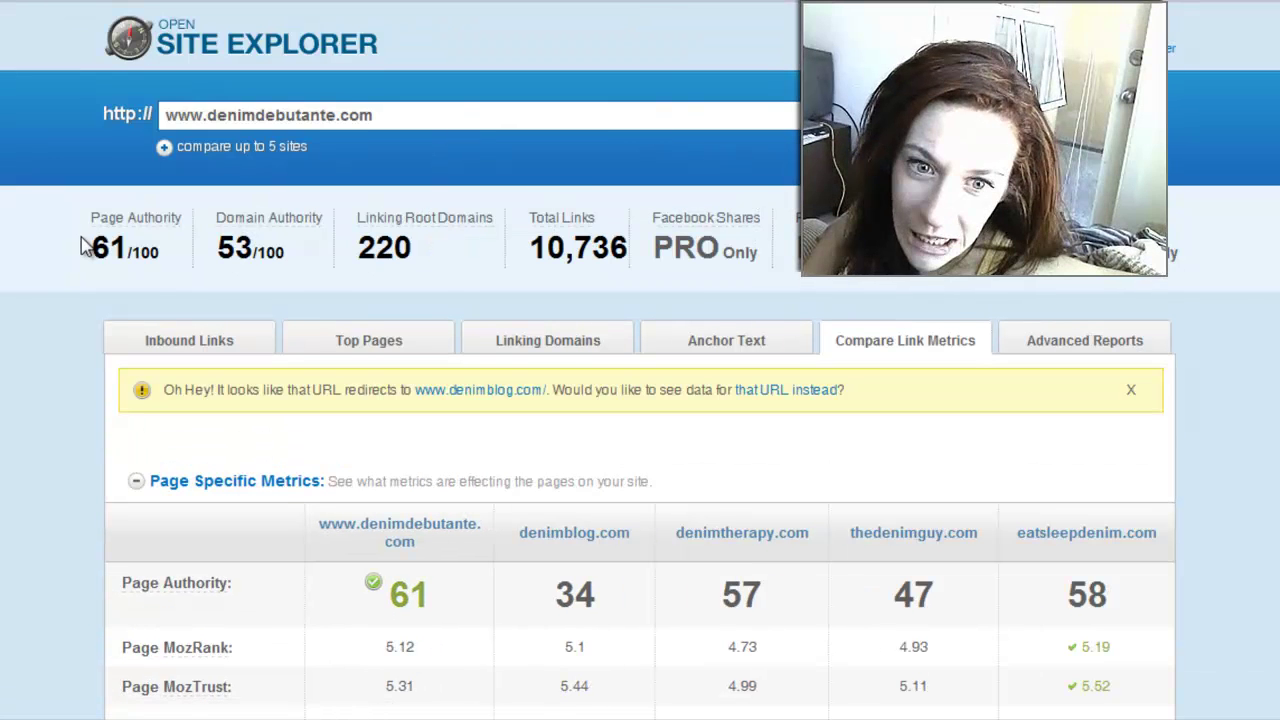
left_click(1129, 392)
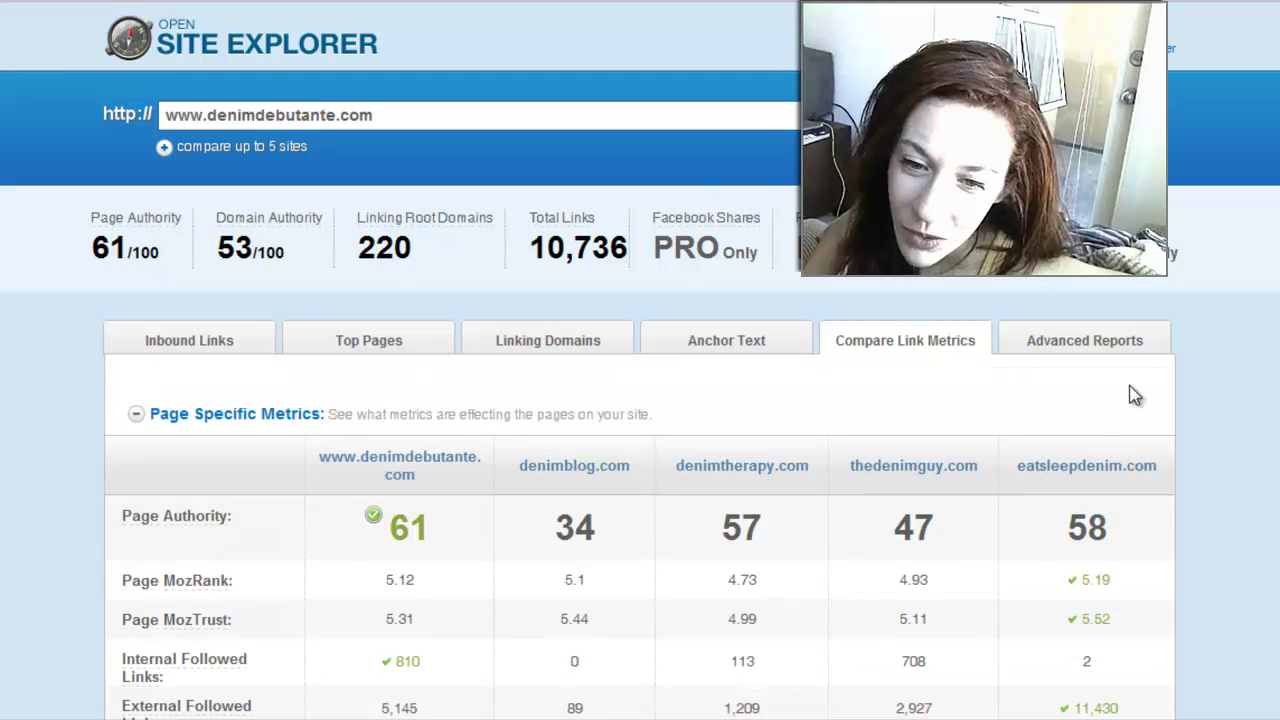
scroll(1188, 398, "down", 1)
scroll(1188, 398, "down", 5)
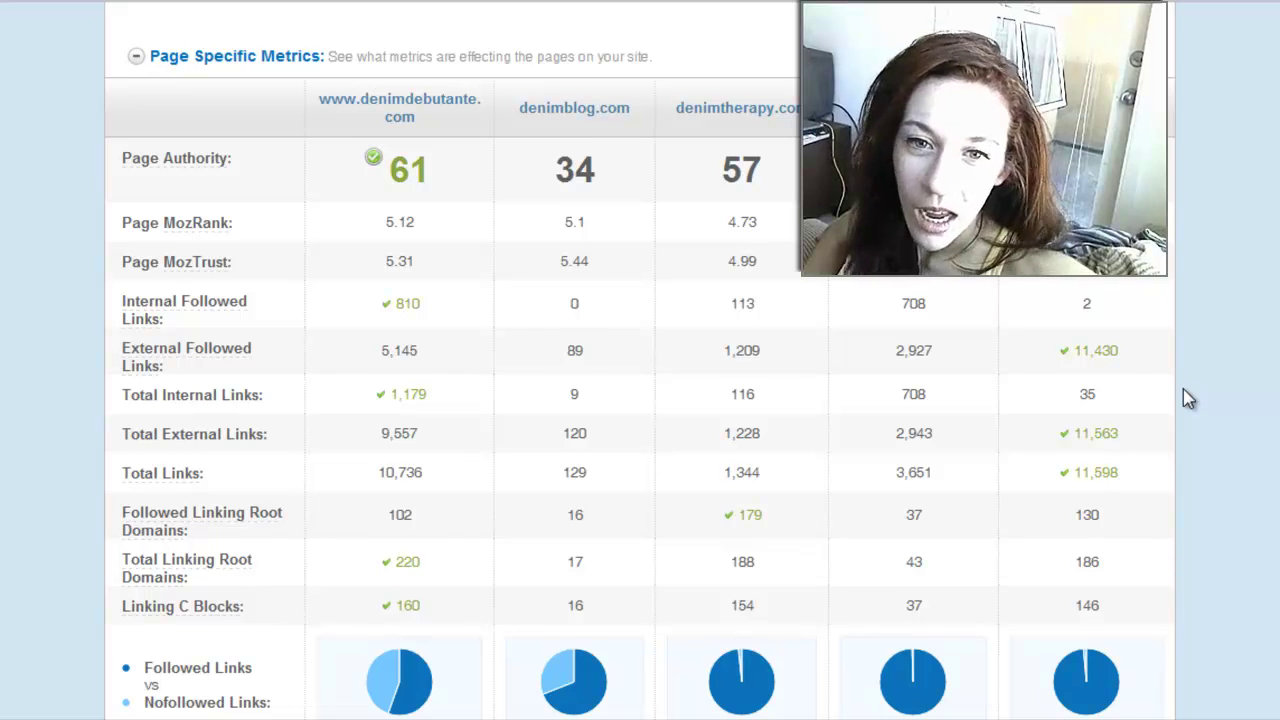
scroll(1188, 398, "down", 1)
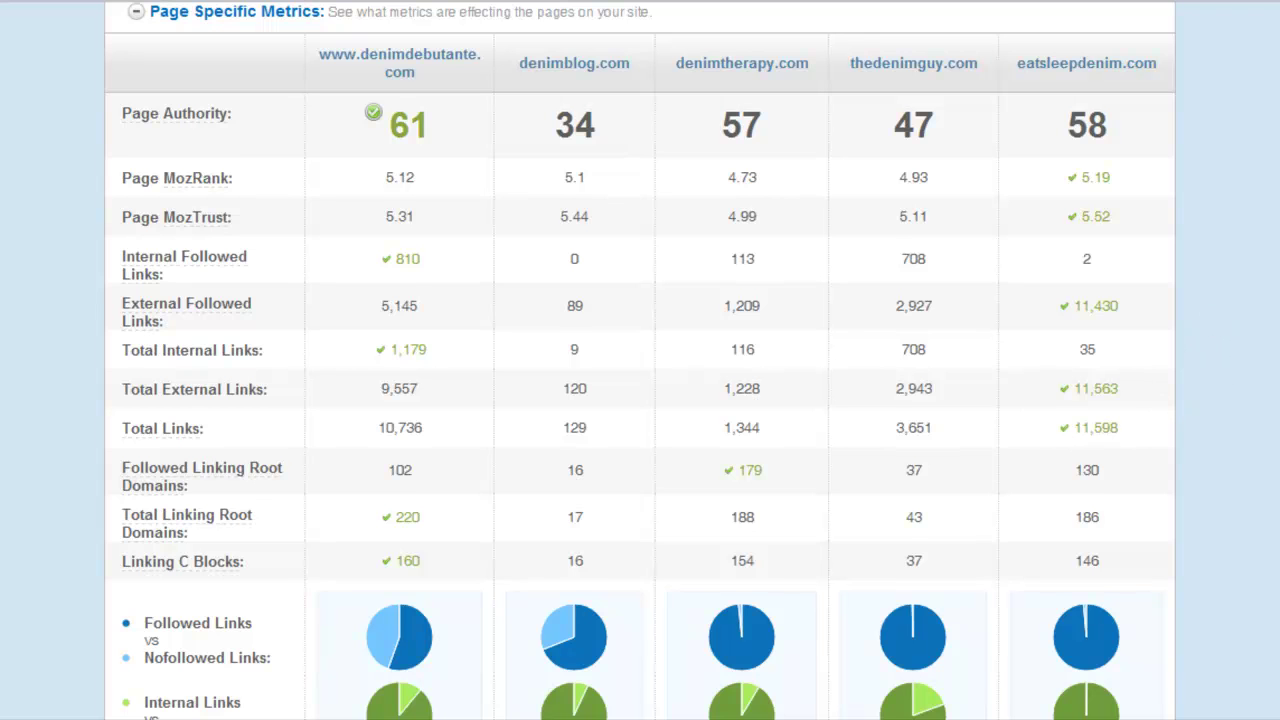
scroll(1234, 289, "down", 3)
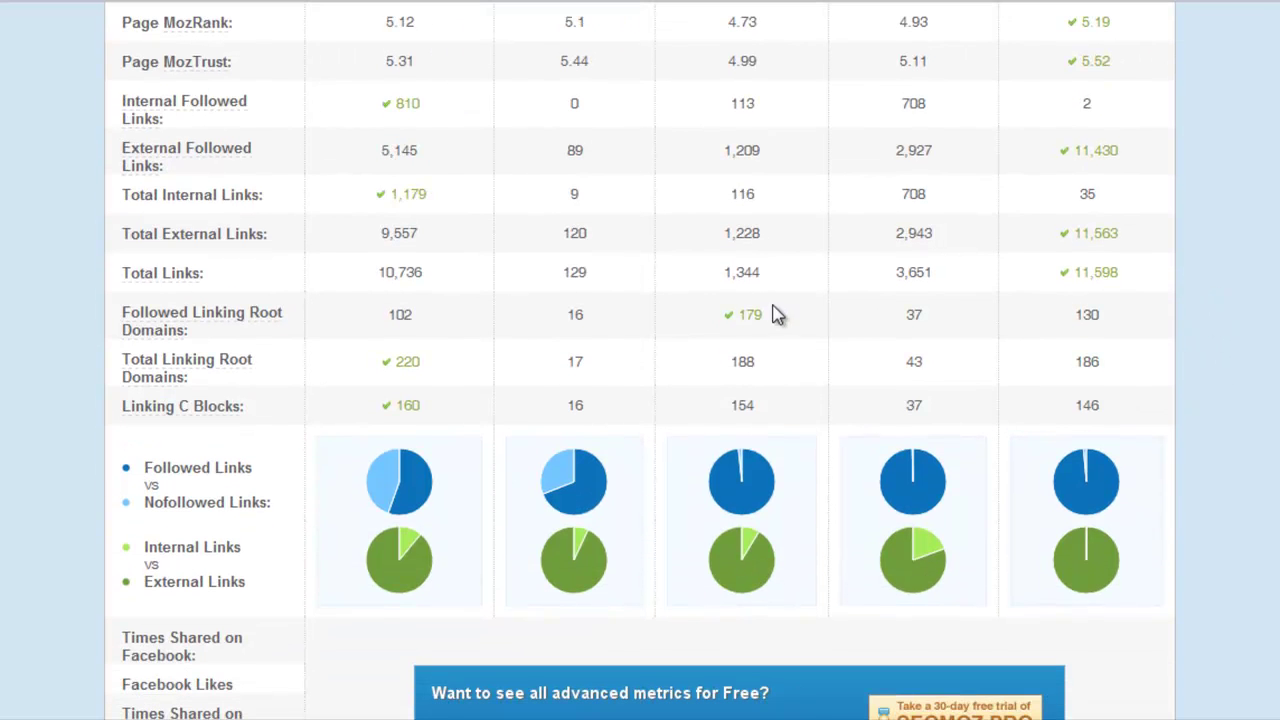
mouse_move(413, 485)
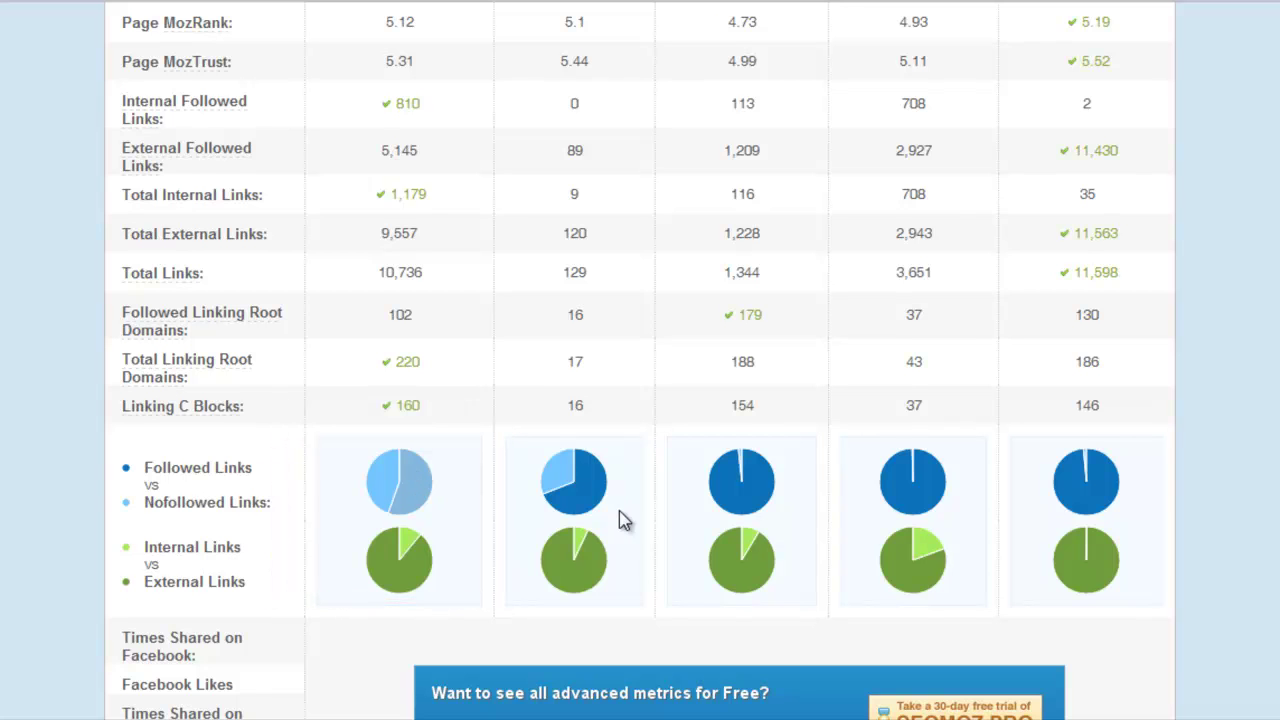
scroll(701, 543, "down", 2)
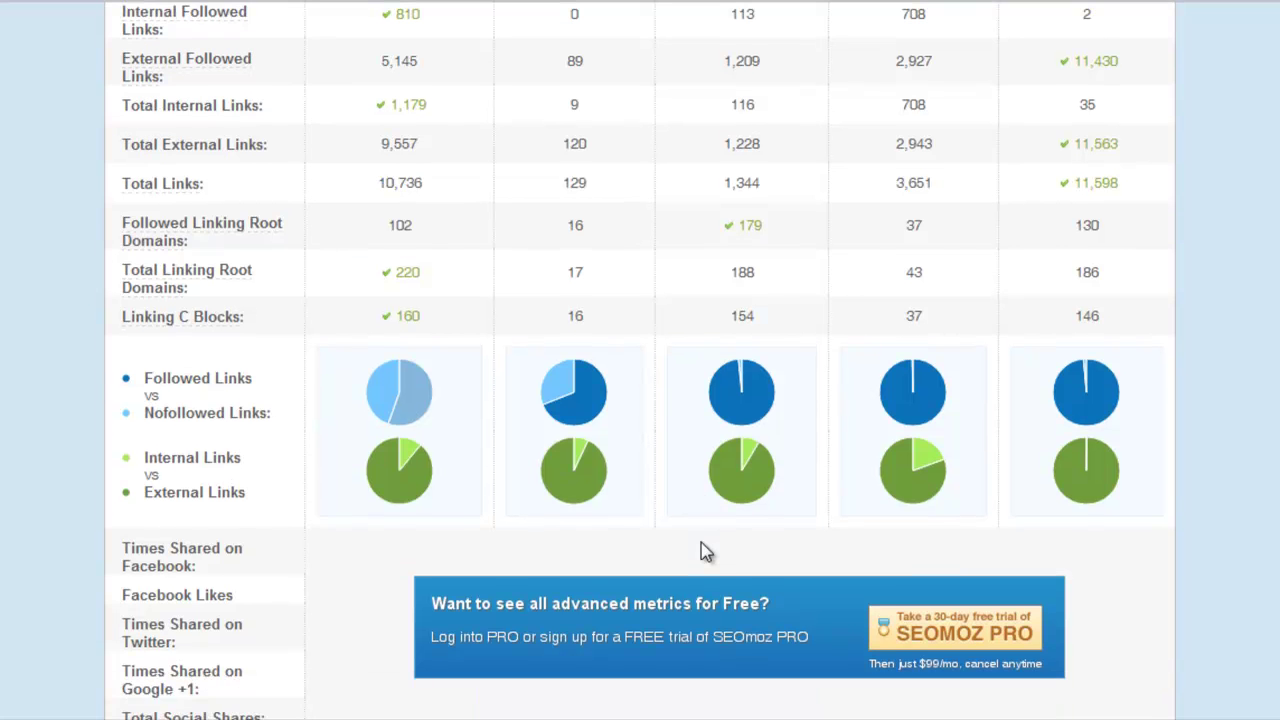
scroll(701, 543, "down", 4)
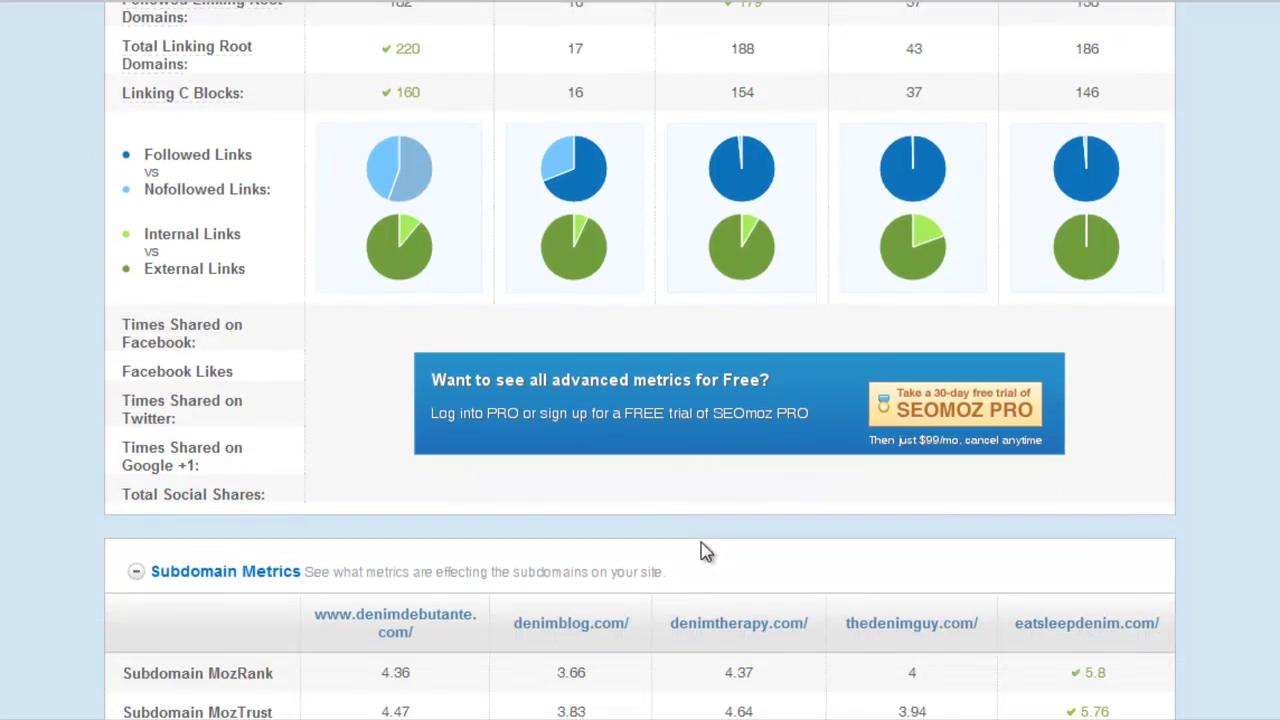
scroll(701, 542, "down", 9)
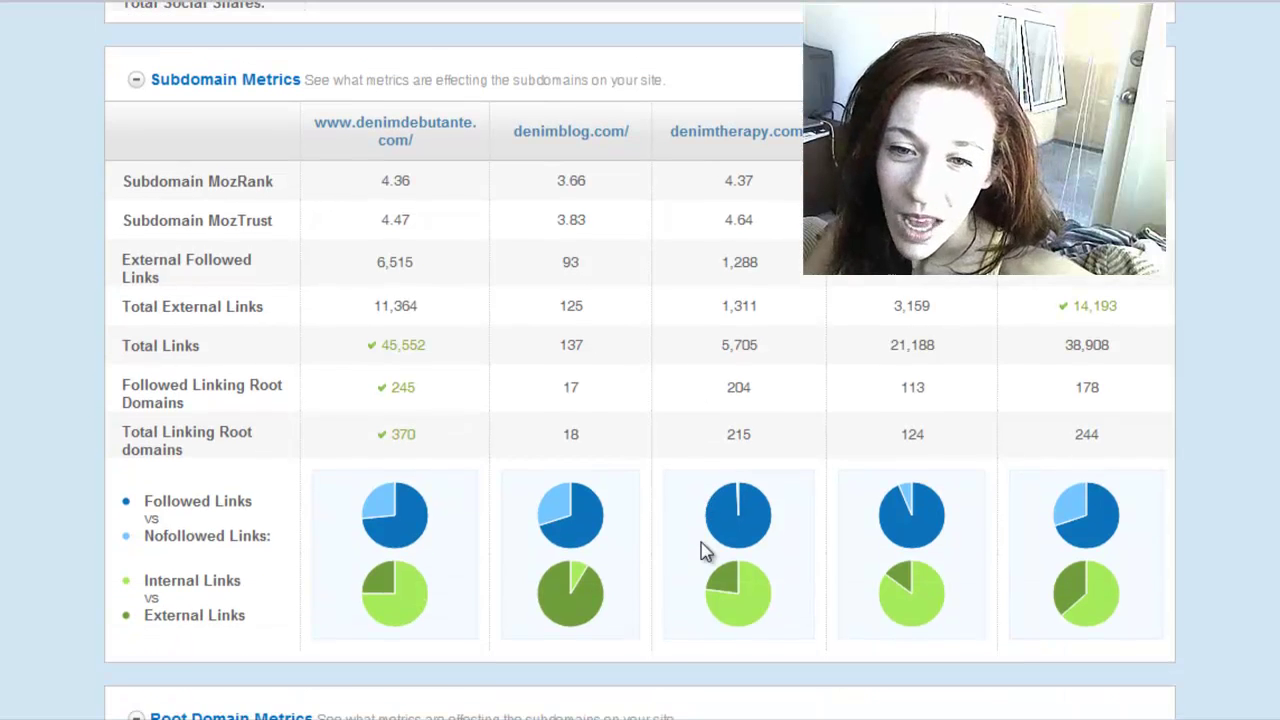
scroll(701, 542, "down", 1)
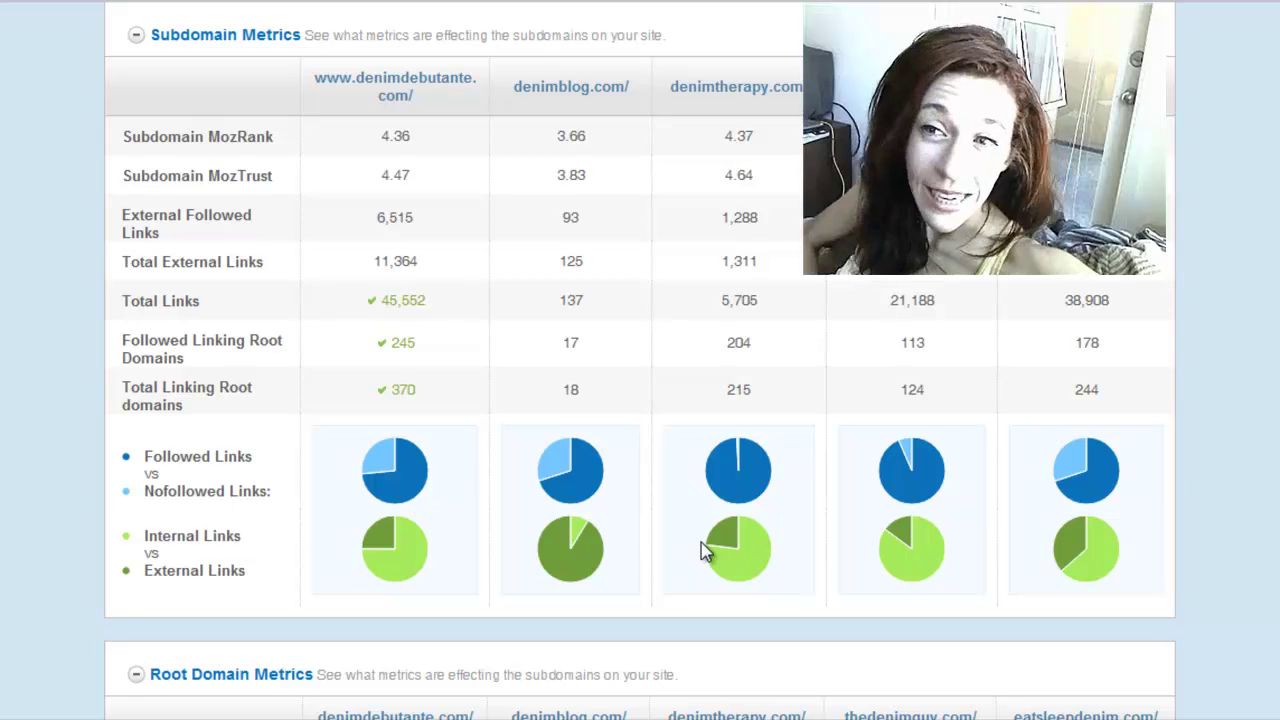
scroll(701, 542, "down", 2)
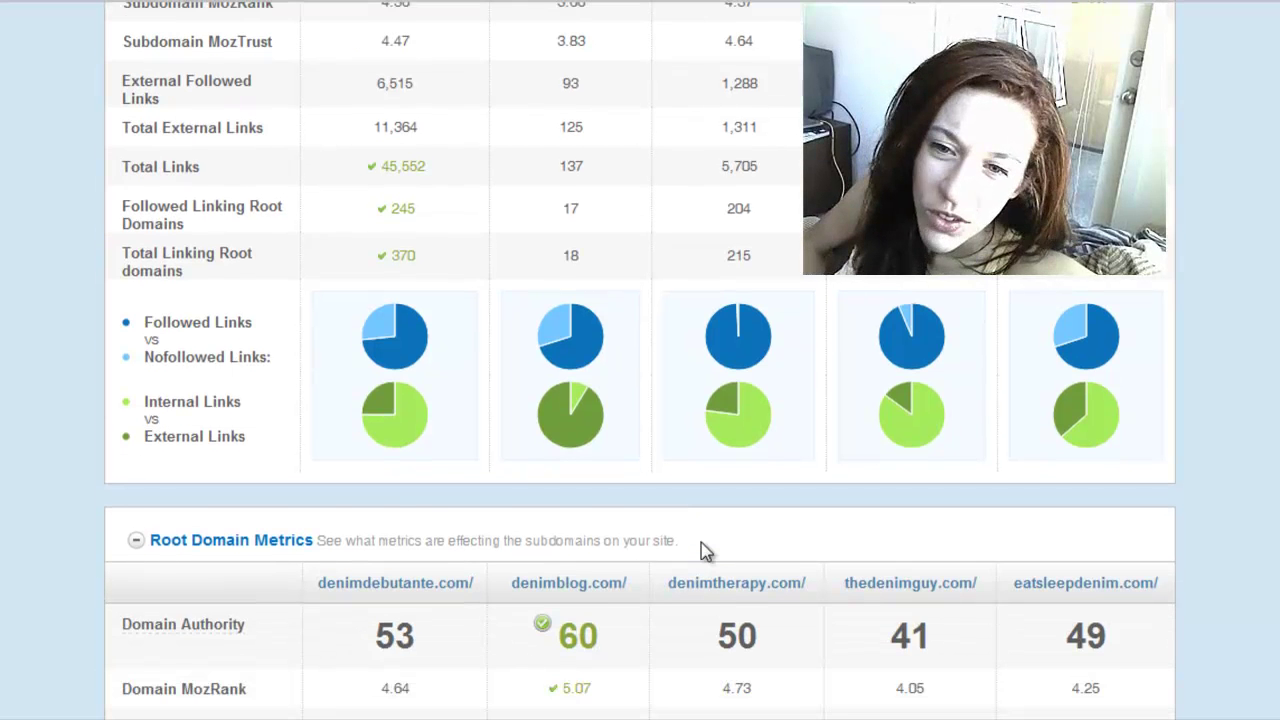
scroll(701, 542, "down", 3)
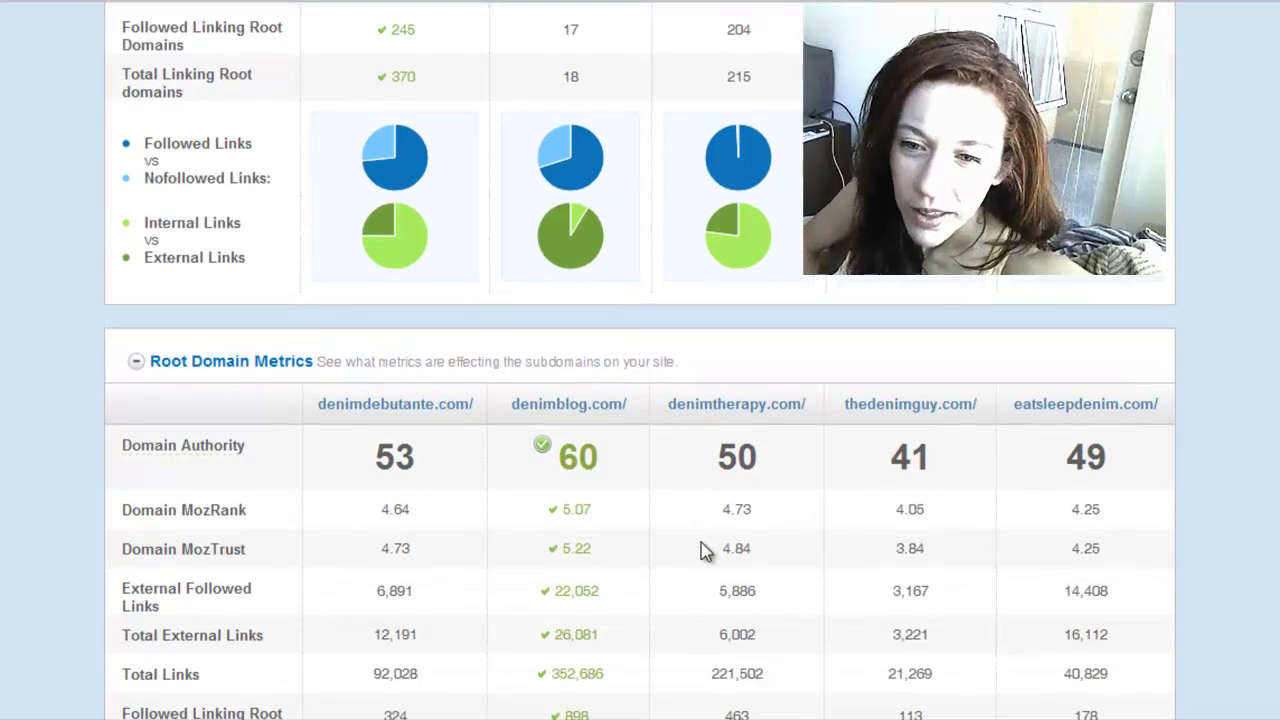
scroll(701, 542, "down", 3)
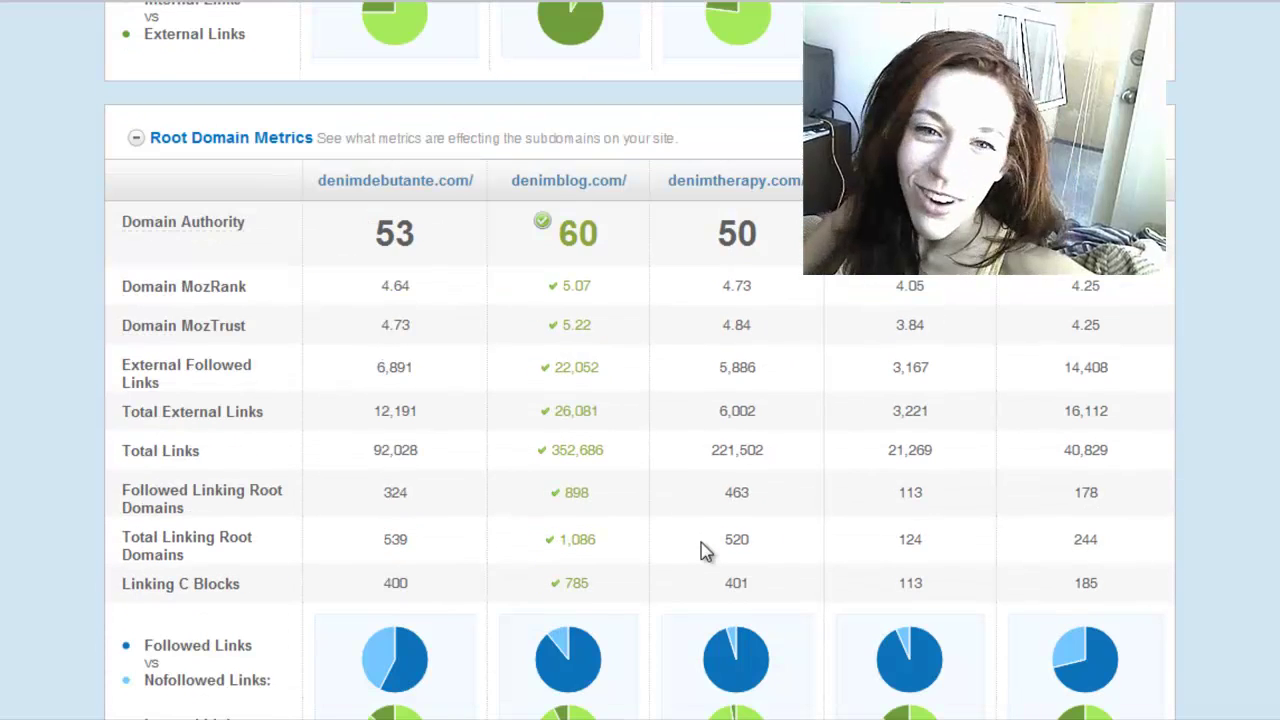
scroll(701, 542, "down", 2)
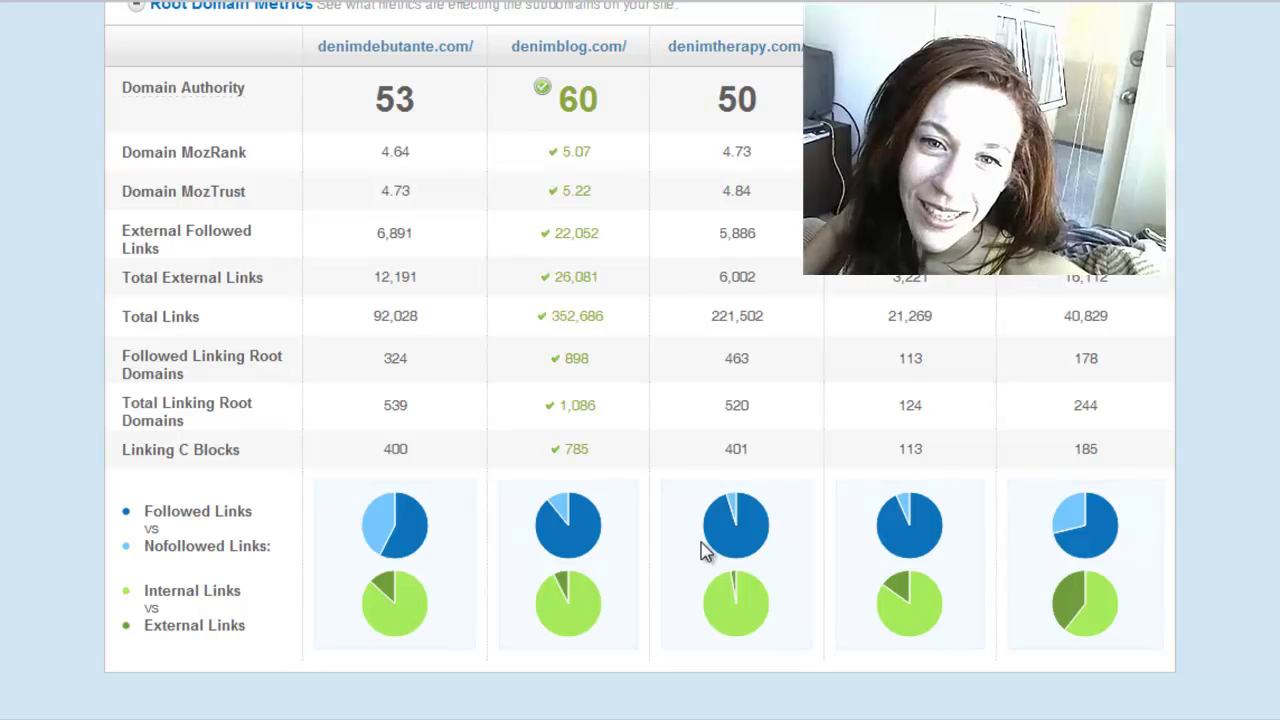
scroll(705, 551, "up", 1)
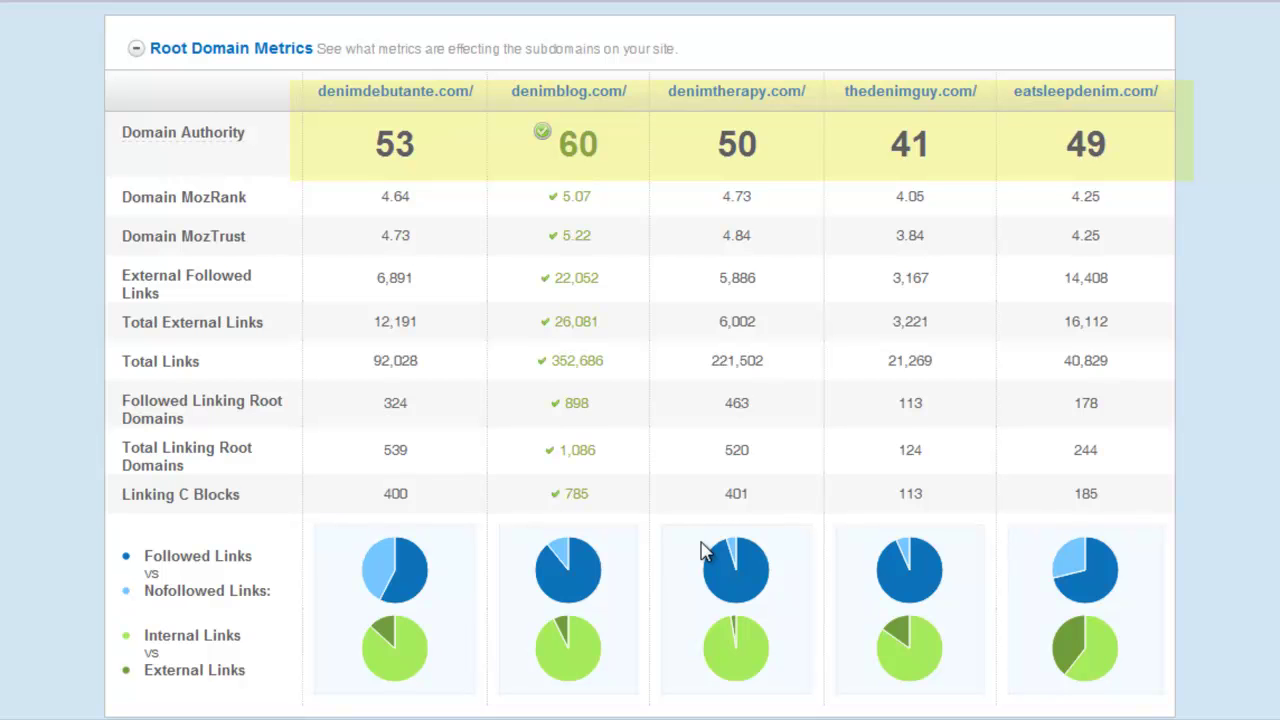
scroll(701, 548, "down", 2)
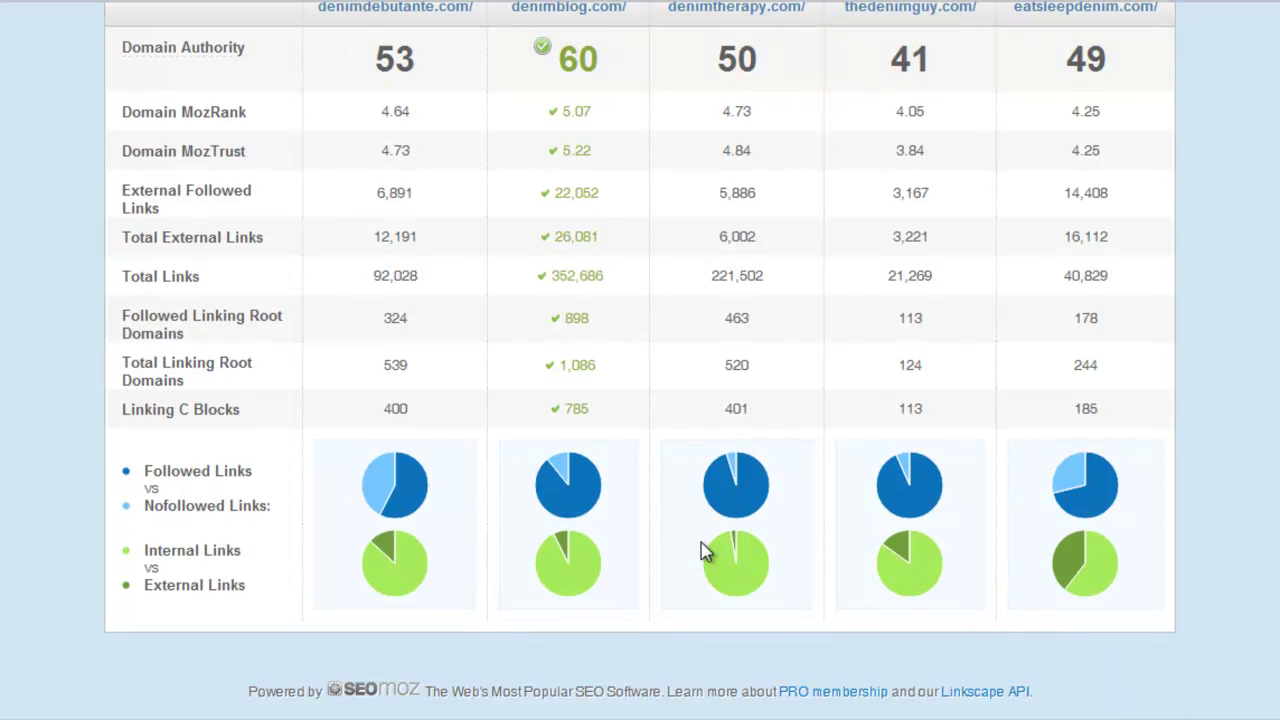
Scroll back up to the page-level comparison with denimdebutante.com leading at Page Authority 61.
scroll(701, 548, "up", 2)
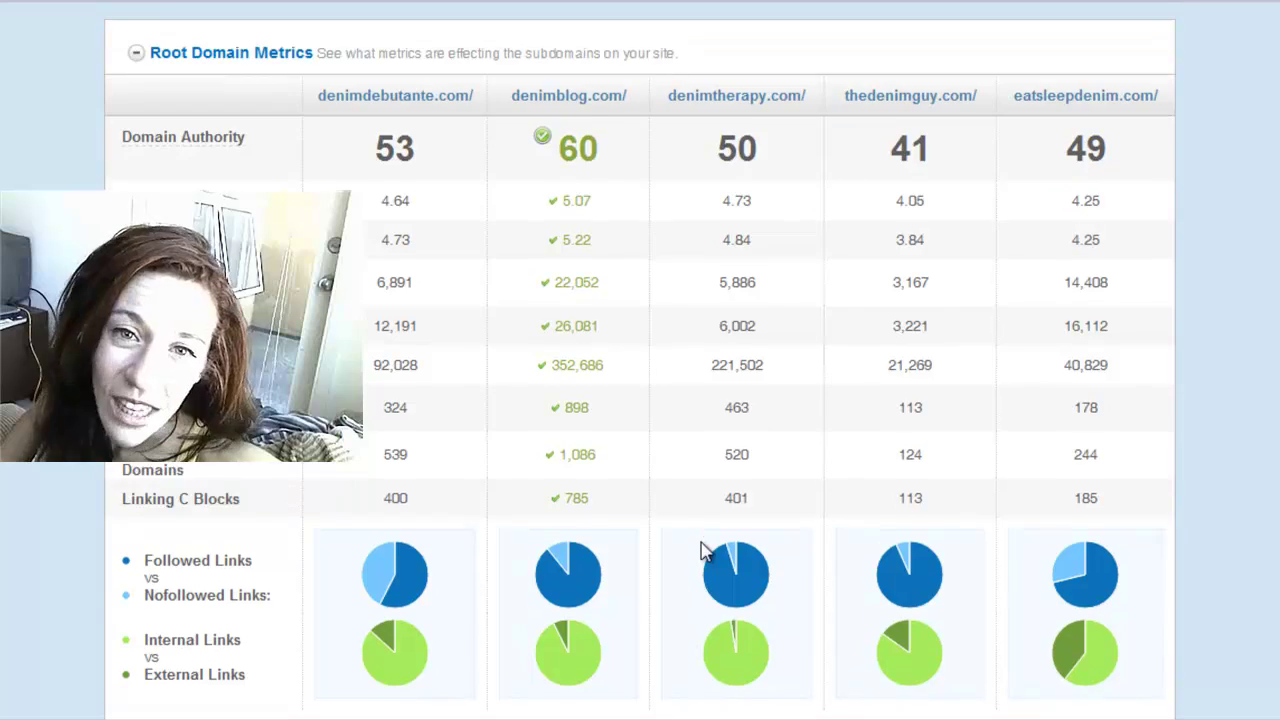
scroll(701, 548, "up", 20)
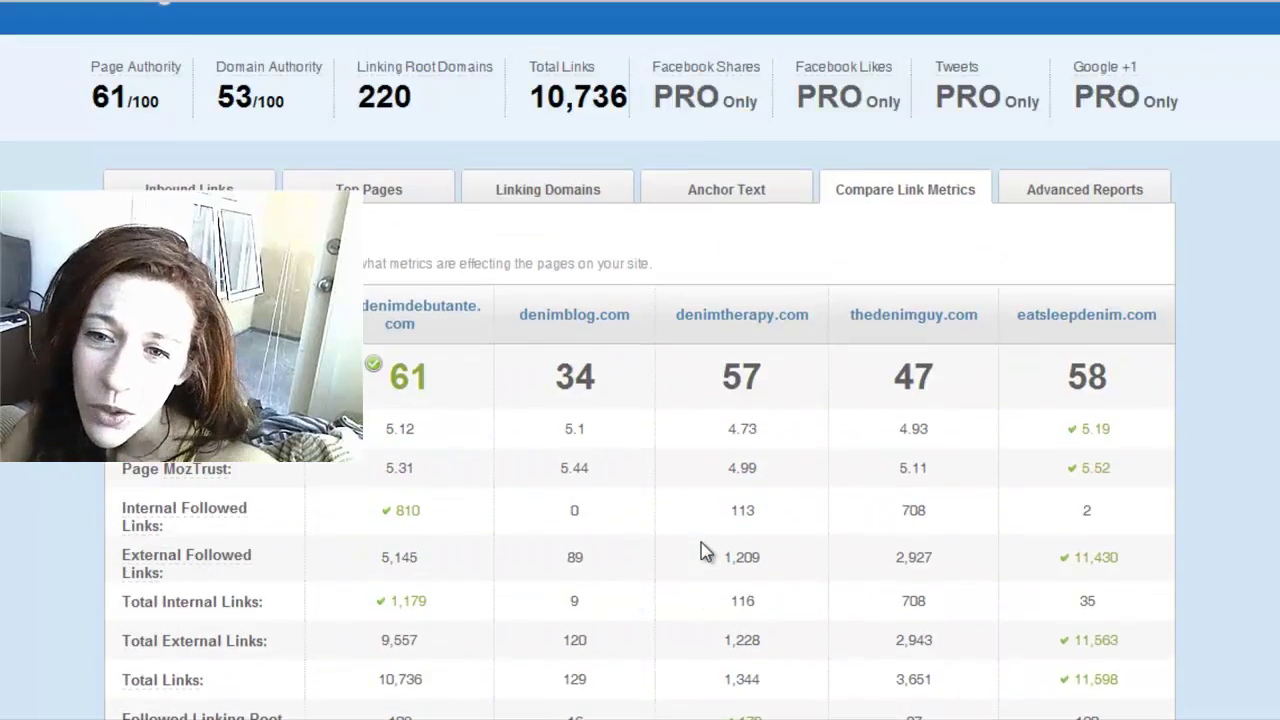
scroll(701, 542, "up", 3)
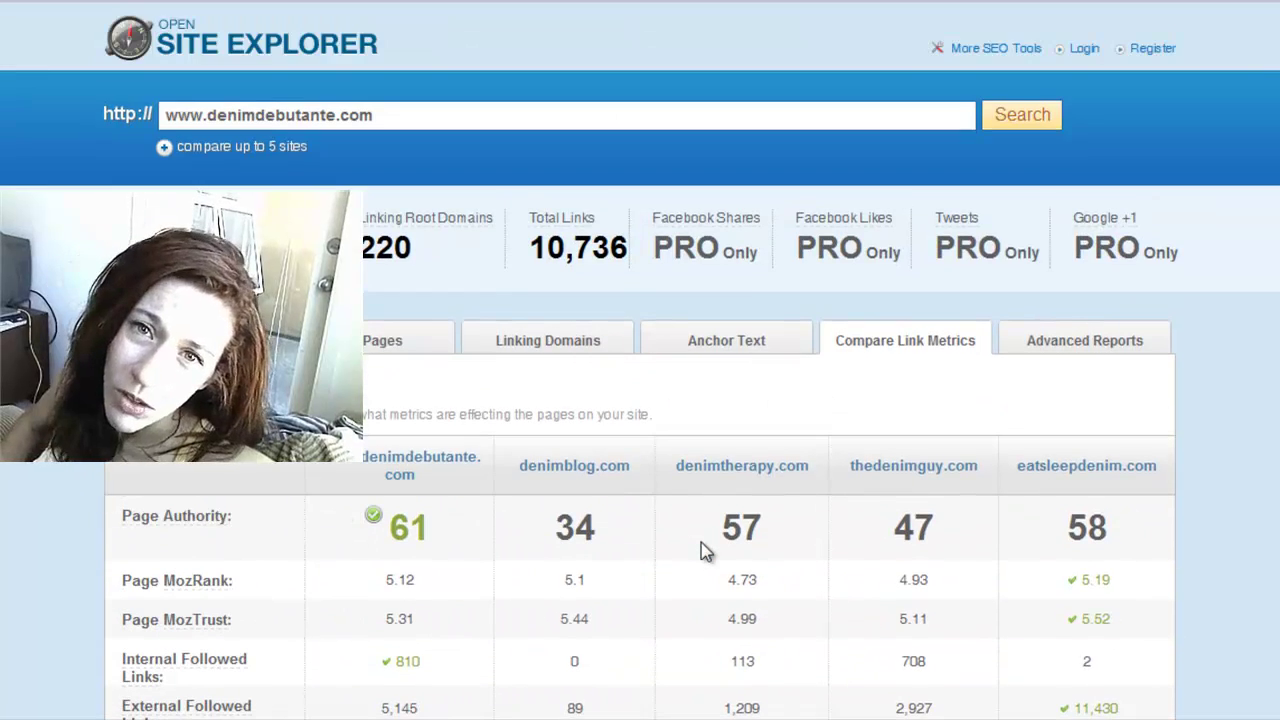